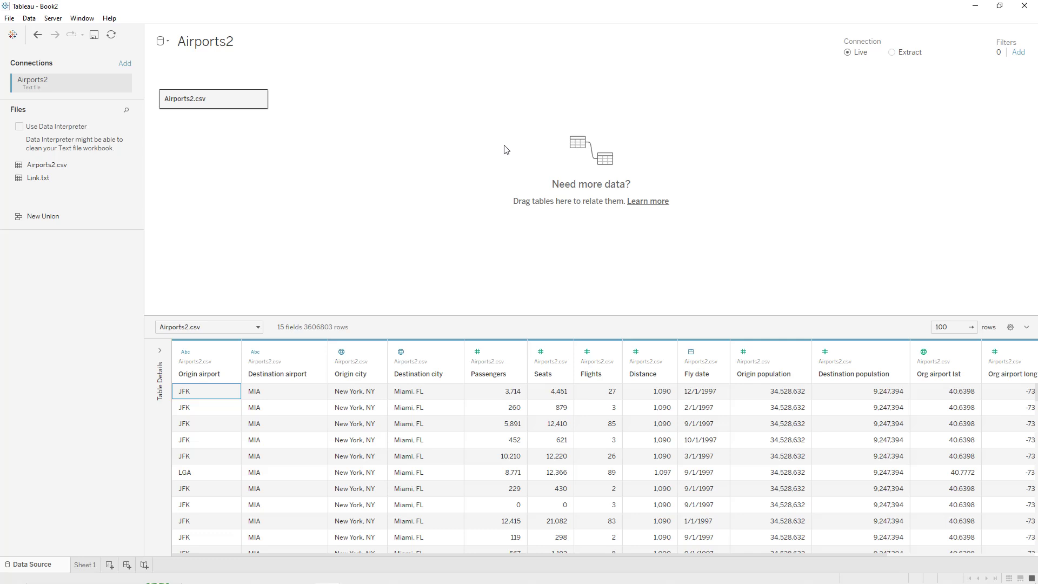
Scroll the data grid to the latitude/longitude columns and switch to the empty Sheet 1 worksheet.
{"action": "left_click", "coordinate": [318, 337]}
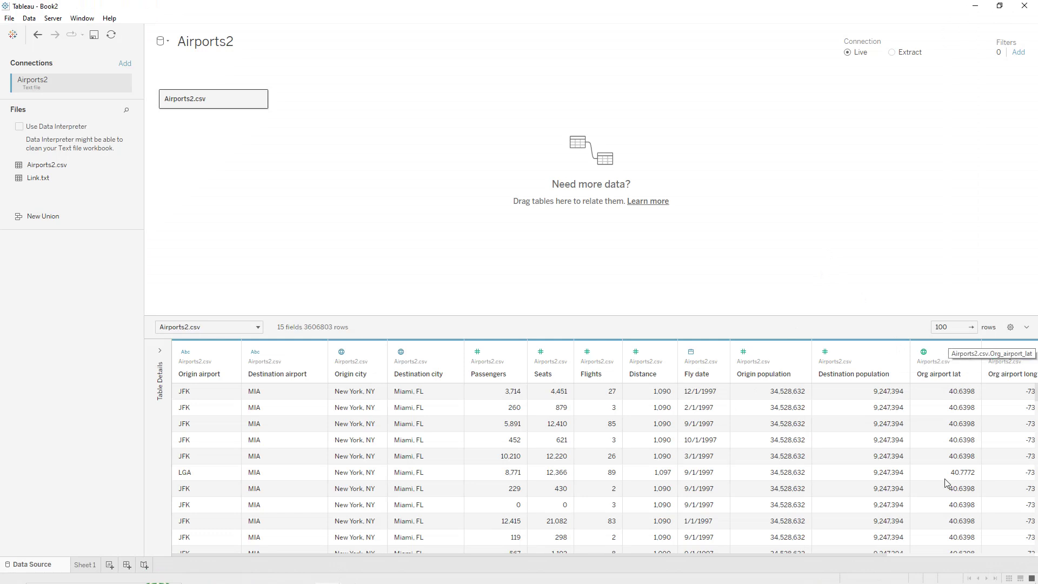
{"action": "left_click_drag", "start_coordinate": [876, 556], "coordinate": [1024, 560]}
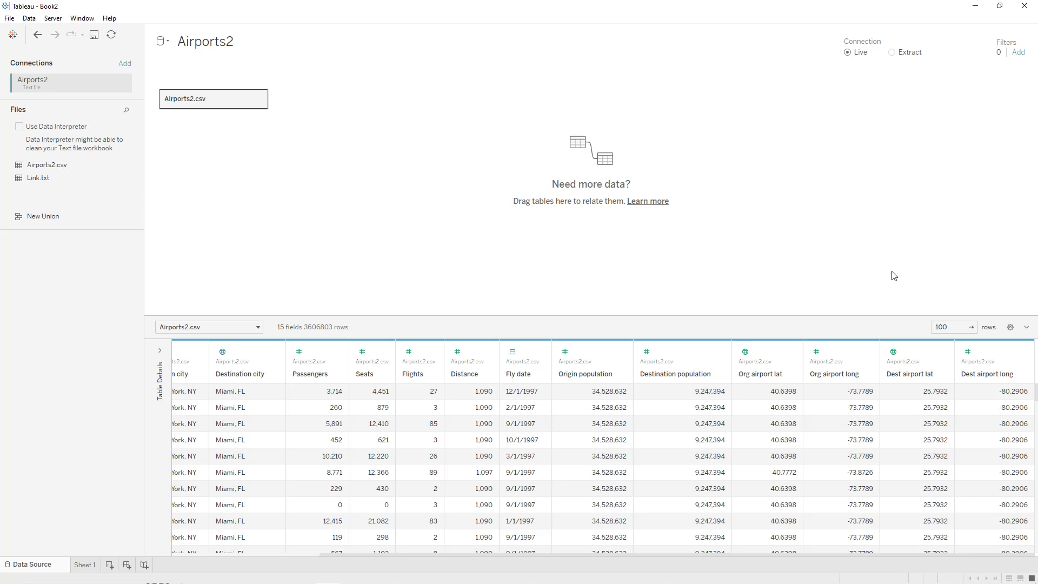
{"action": "left_click", "coordinate": [85, 564]}
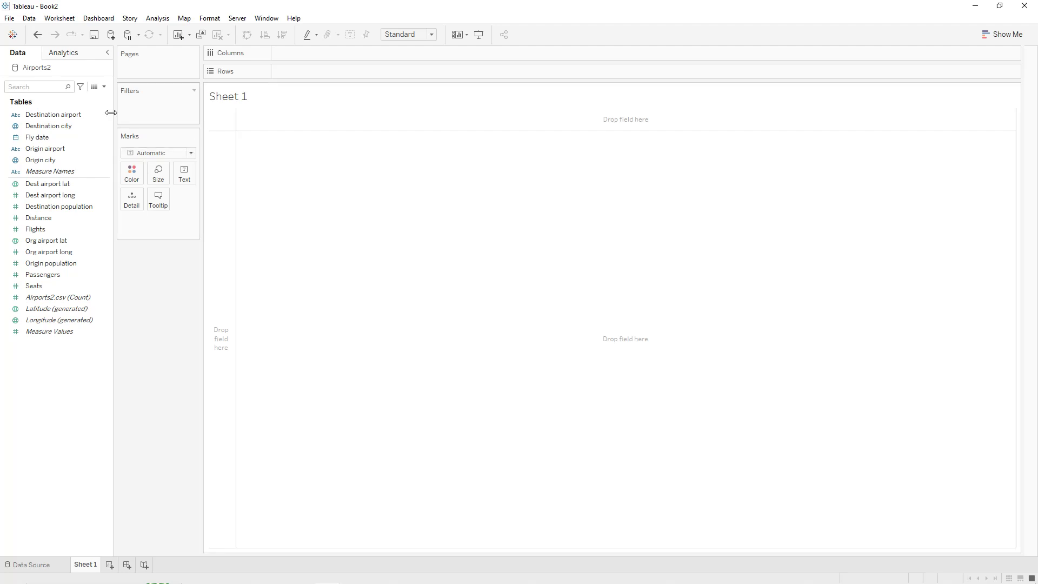
Start a new calculated field named Origin point.
{"action": "left_click", "coordinate": [104, 88]}
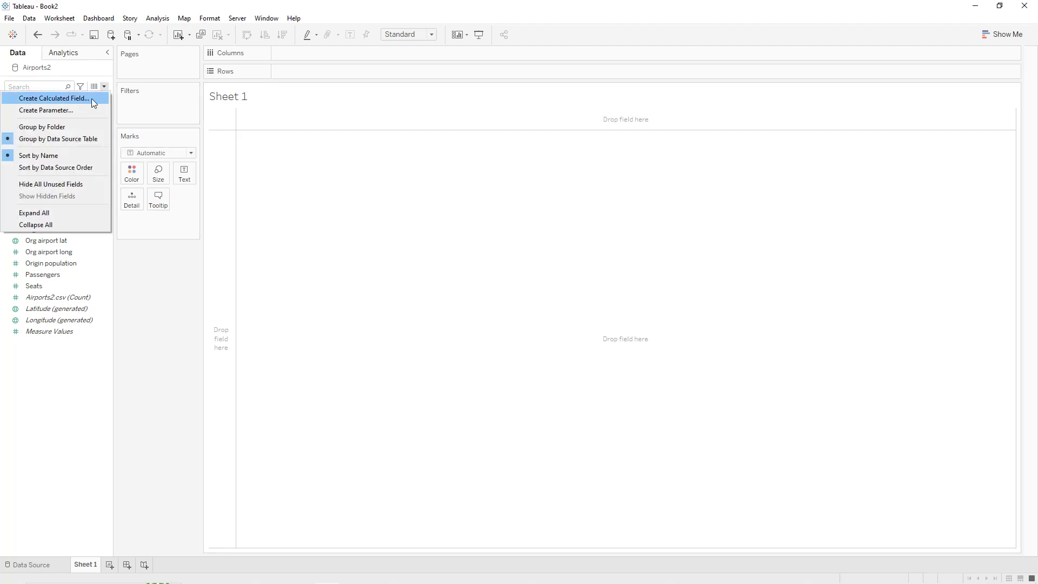
{"action": "left_click", "coordinate": [92, 99]}
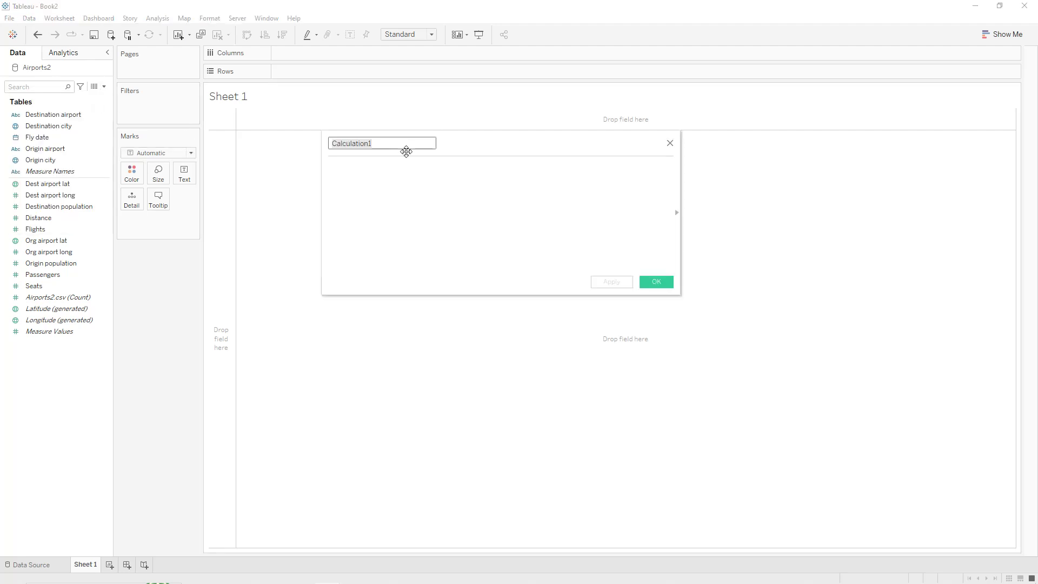
{"action": "type", "text": "Origin point"}
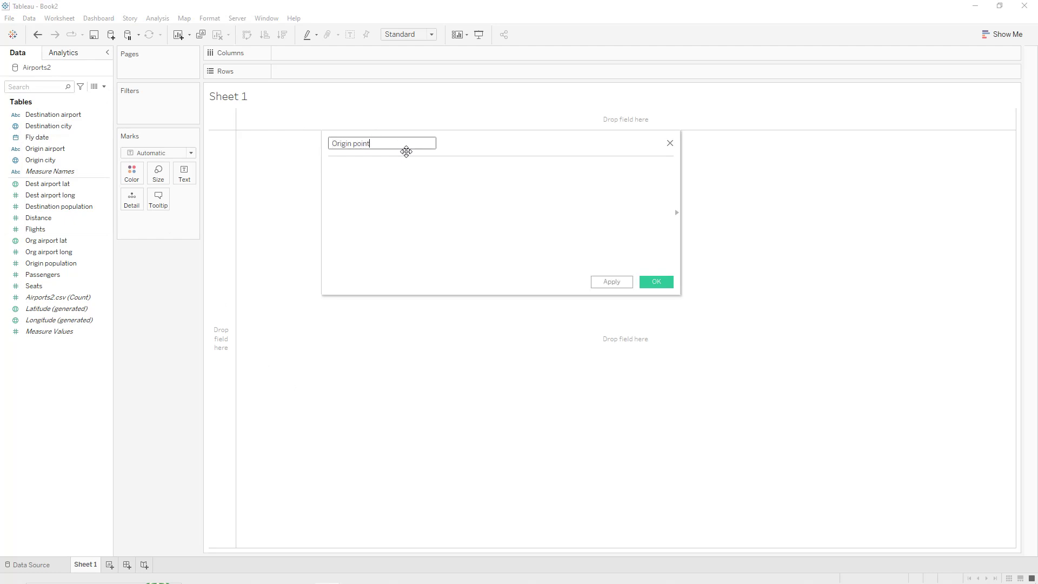
{"action": "key", "text": "Tab"}
Define it as MAKEPOINT([Org airport lat], [Org airport long]) and save the field.
{"action": "type", "text": "make"}
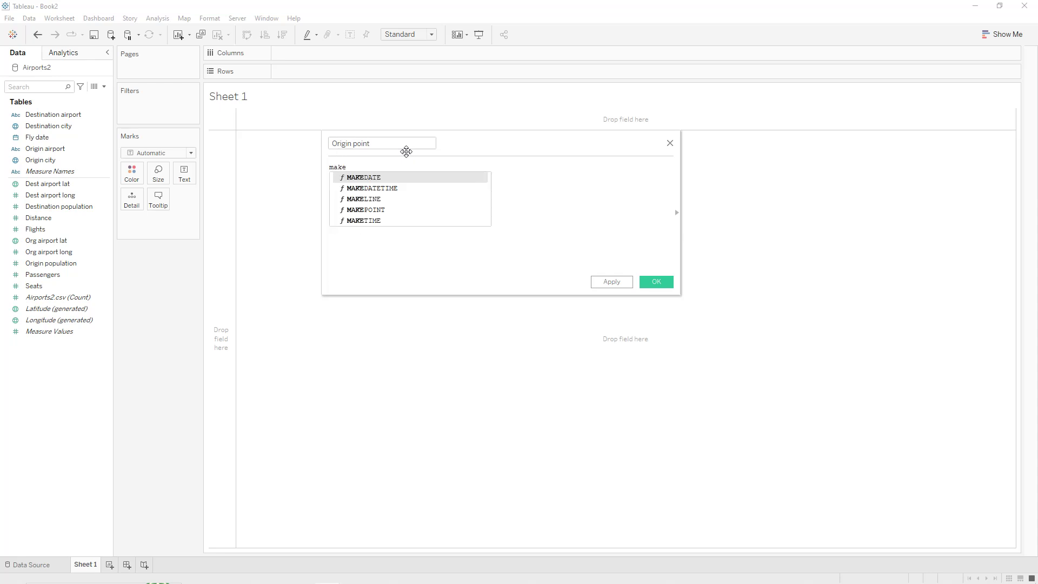
{"action": "double_click", "coordinate": [398, 210]}
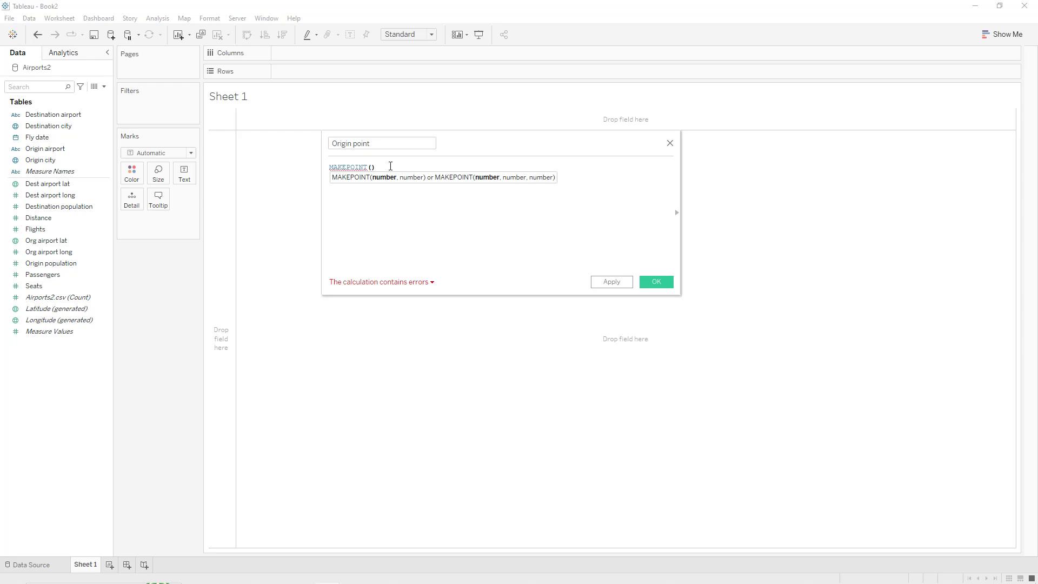
{"action": "type", "text": "org"}
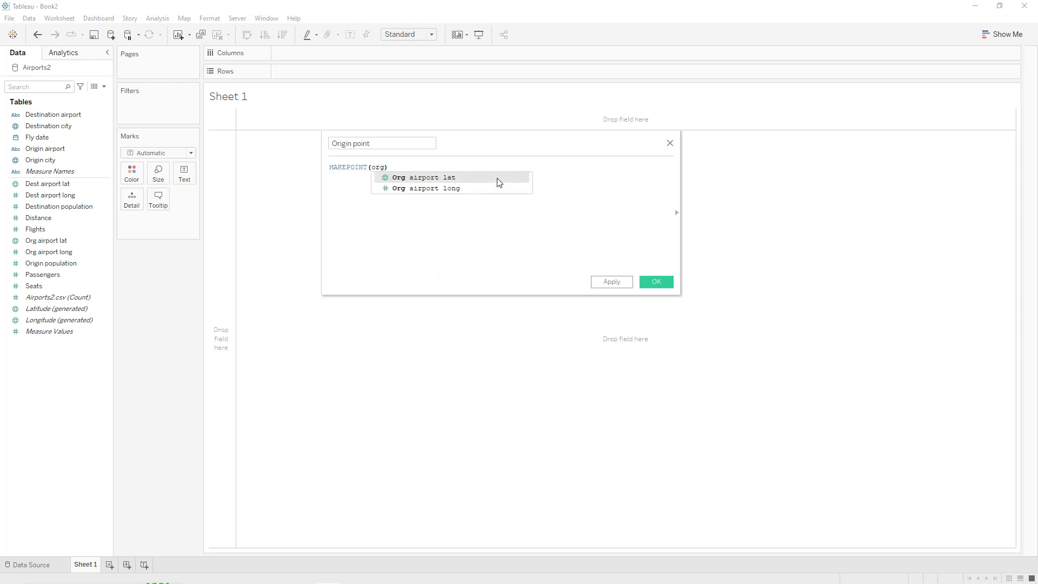
{"action": "double_click", "coordinate": [479, 177]}
{"action": "type", "text": ", org"}
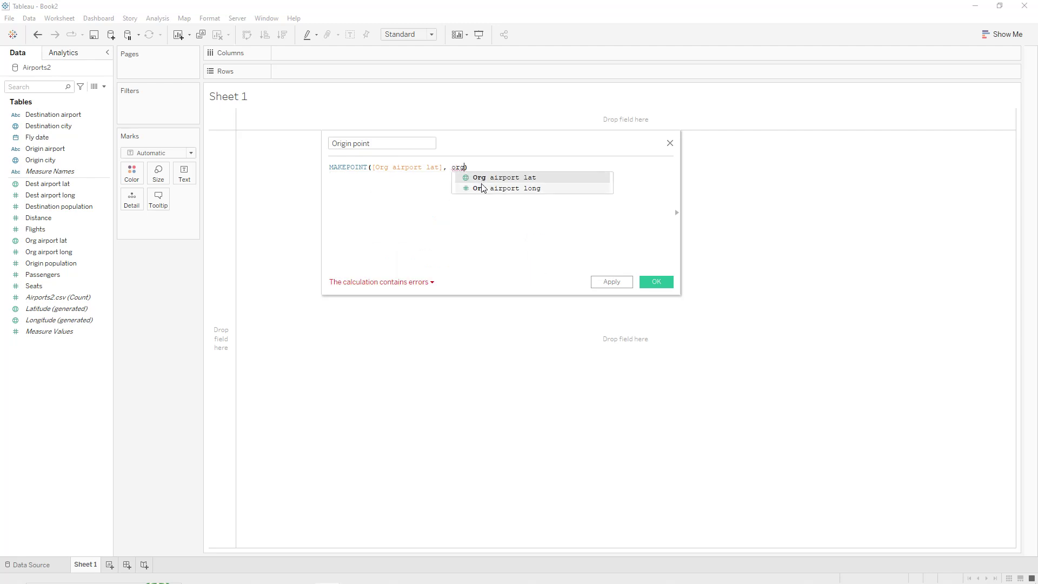
{"action": "double_click", "coordinate": [479, 188]}
{"action": "left_click", "coordinate": [611, 281]}
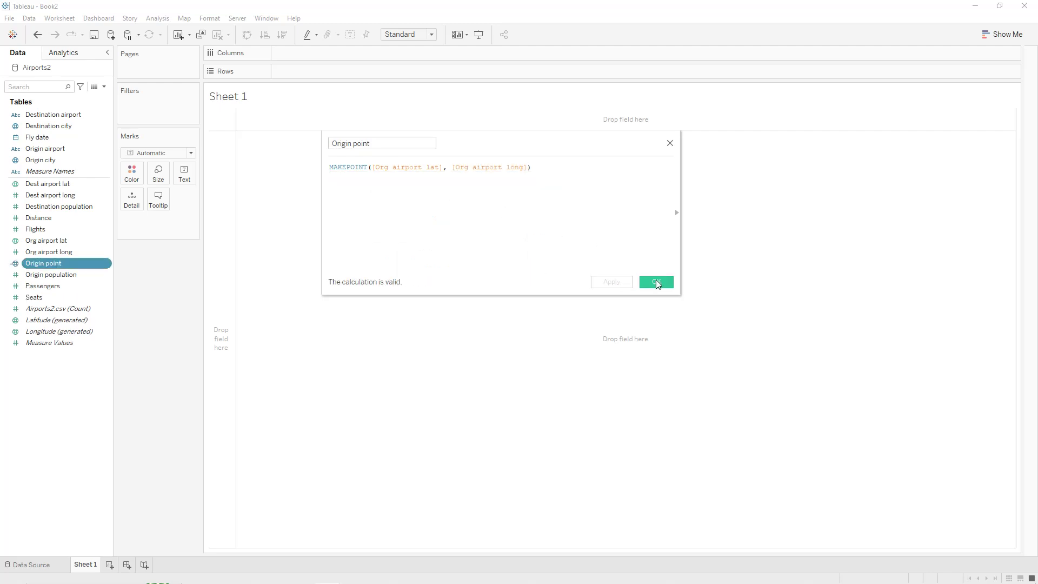
{"action": "left_click", "coordinate": [656, 282]}
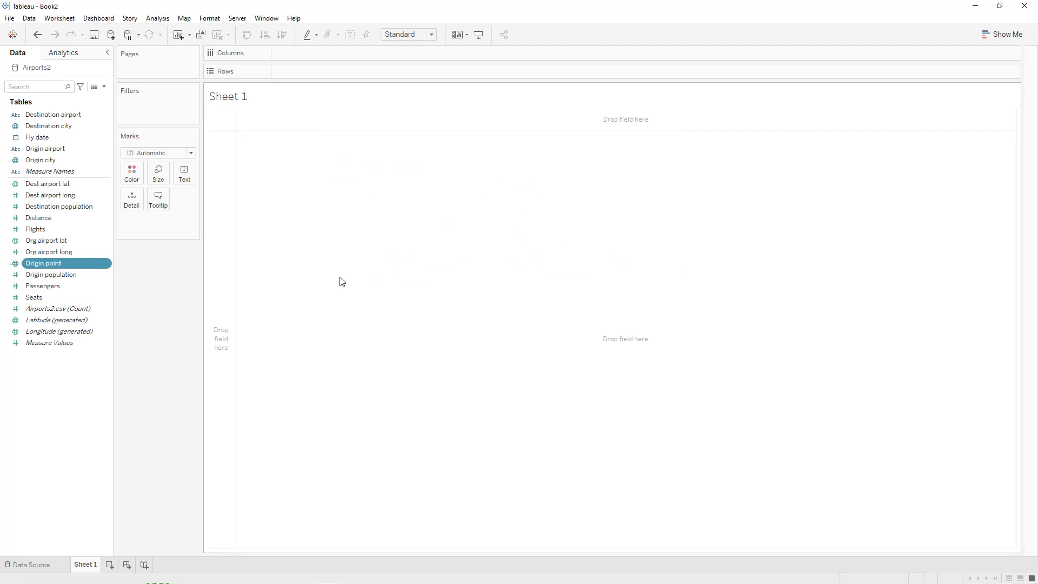
{"action": "left_click", "coordinate": [104, 86]}
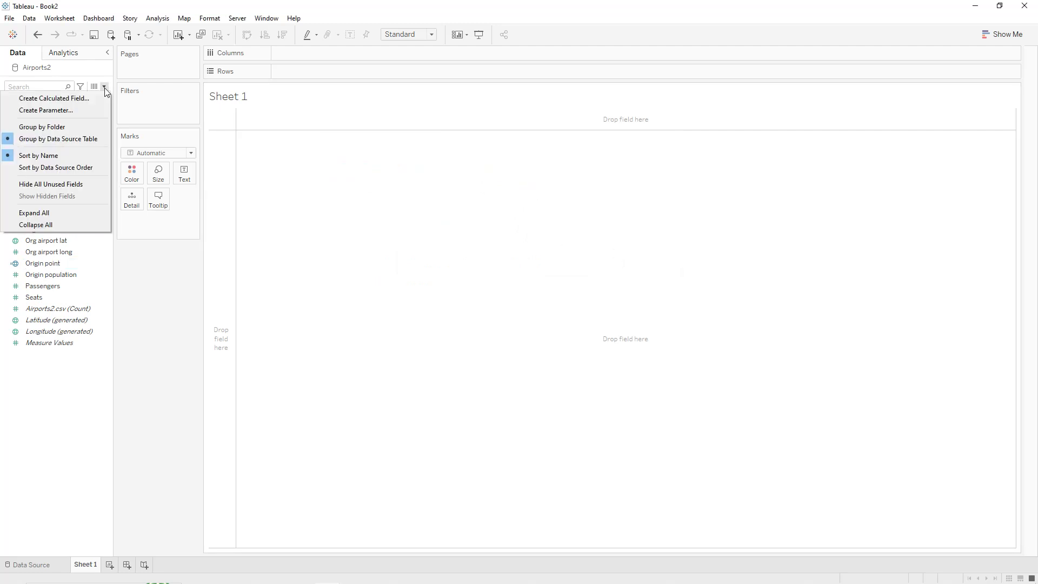
Start a second calculated field named Destination point.
{"action": "left_click", "coordinate": [78, 98]}
{"action": "type", "text": "Des"}
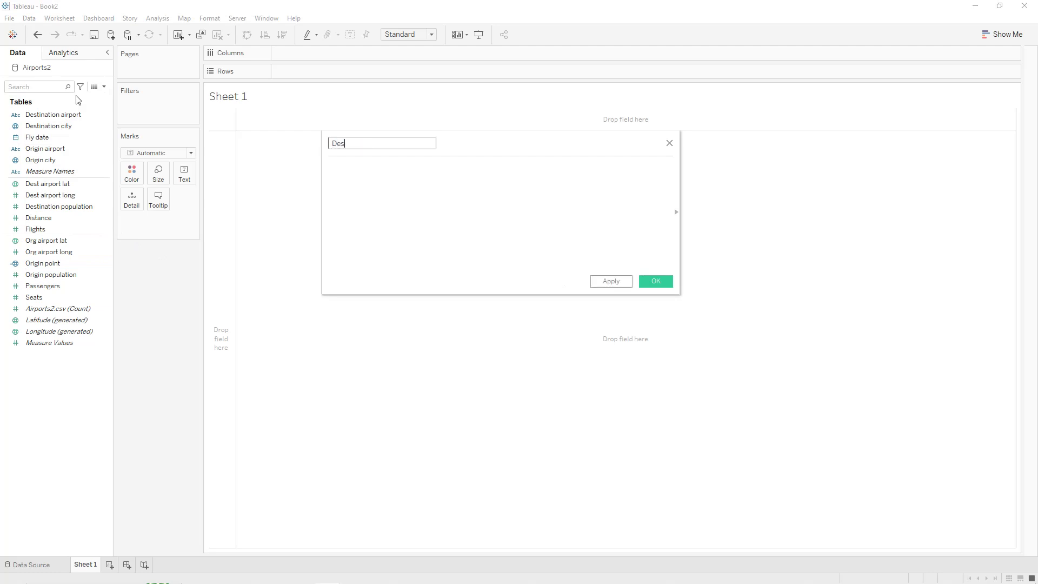
{"action": "type", "text": "tination point"}
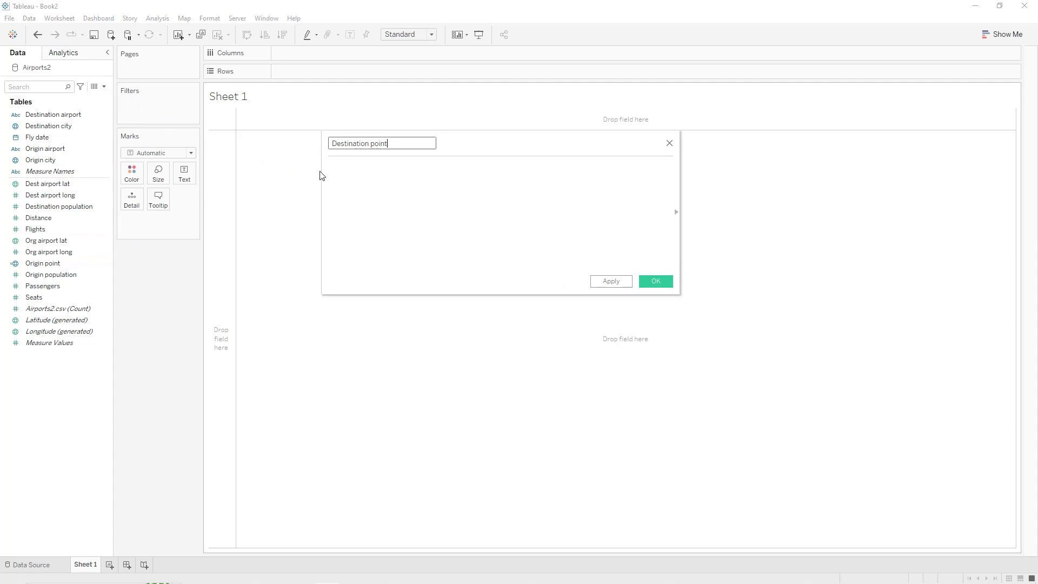
{"action": "left_click", "coordinate": [334, 169]}
Define it as MAKEPOINT([Dest airport lat], [Dest airport long]) and save the field.
{"action": "type", "text": "make"}
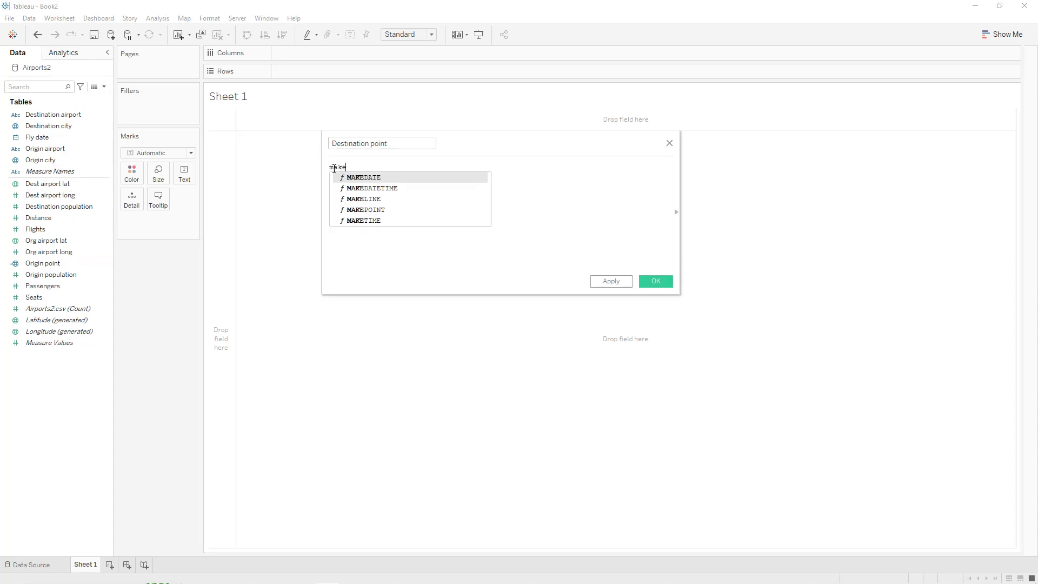
{"action": "double_click", "coordinate": [357, 211]}
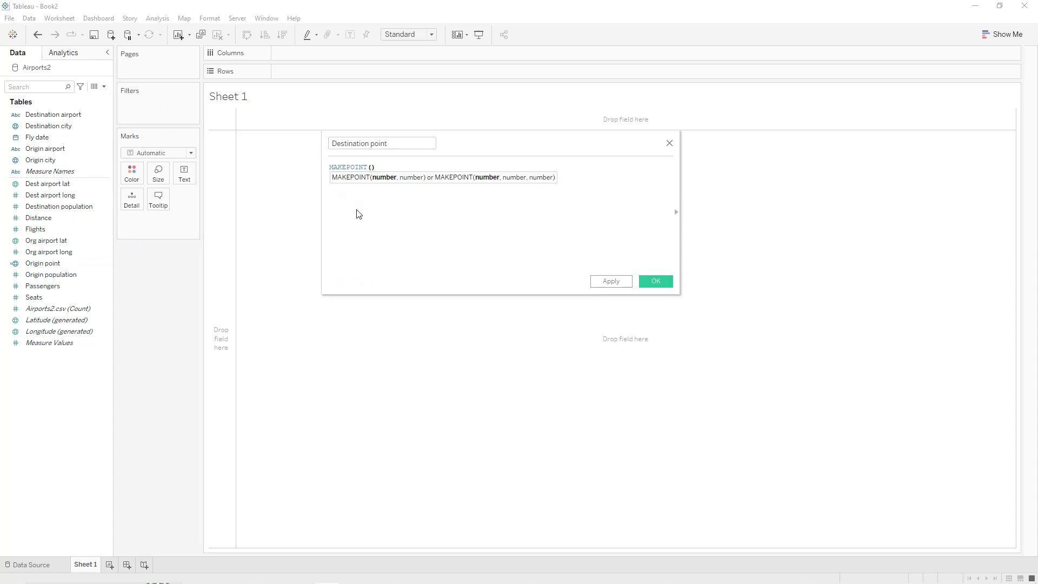
{"action": "type", "text": "des"}
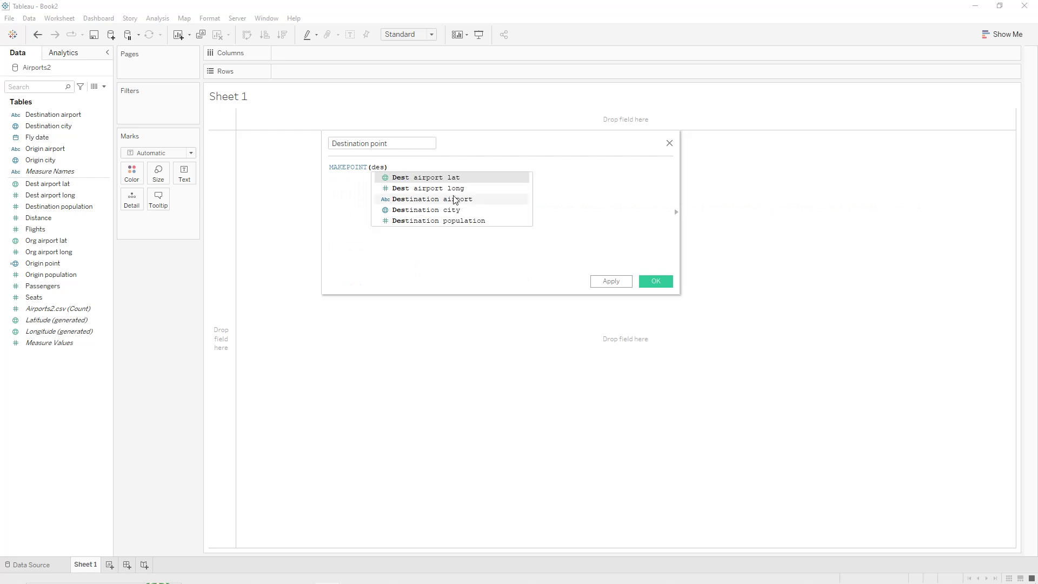
{"action": "double_click", "coordinate": [452, 177]}
{"action": "type", "text": ", des"}
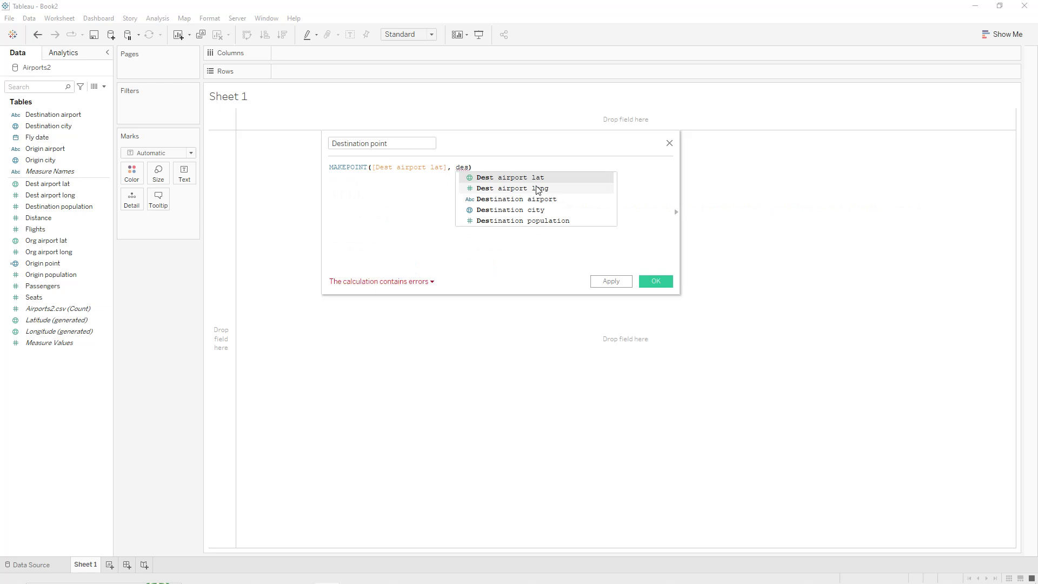
{"action": "double_click", "coordinate": [538, 188]}
{"action": "left_click", "coordinate": [611, 283]}
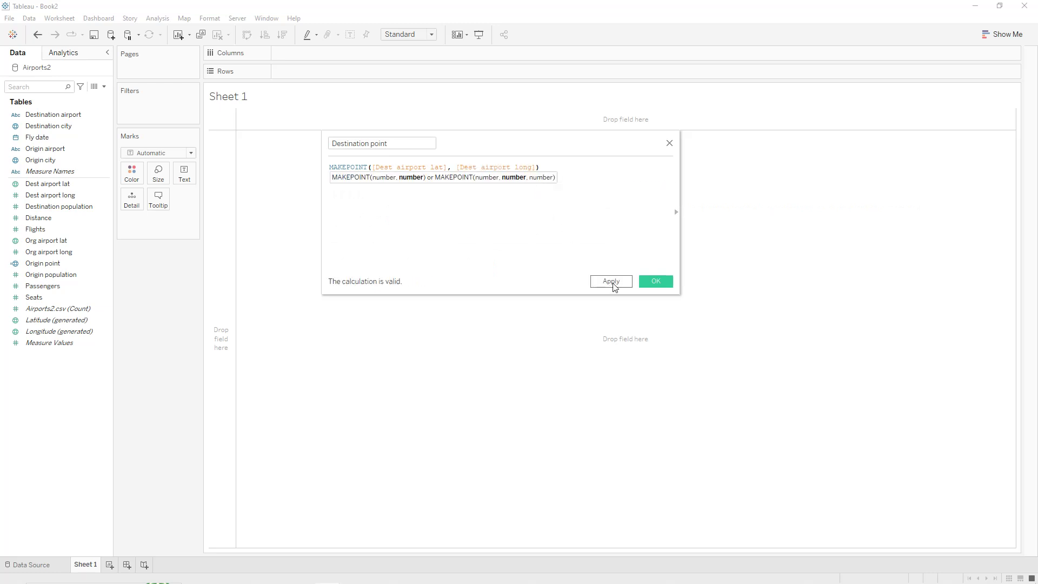
{"action": "left_click", "coordinate": [656, 282]}
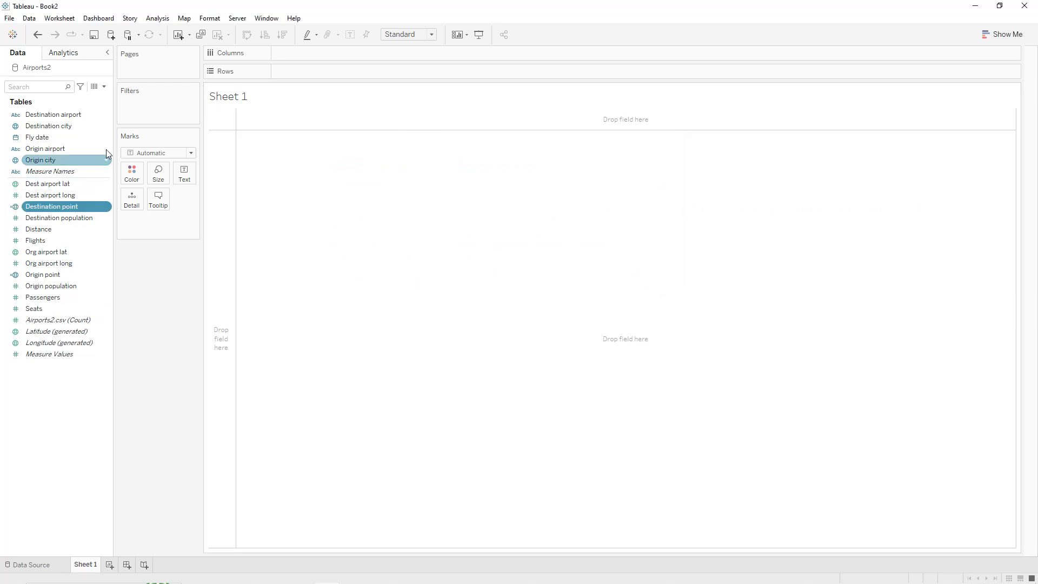
{"action": "left_click", "coordinate": [103, 88]}
Create a Path field defined as MAKELINE([Origin point], [Destination point]) and save it.
{"action": "left_click", "coordinate": [97, 99]}
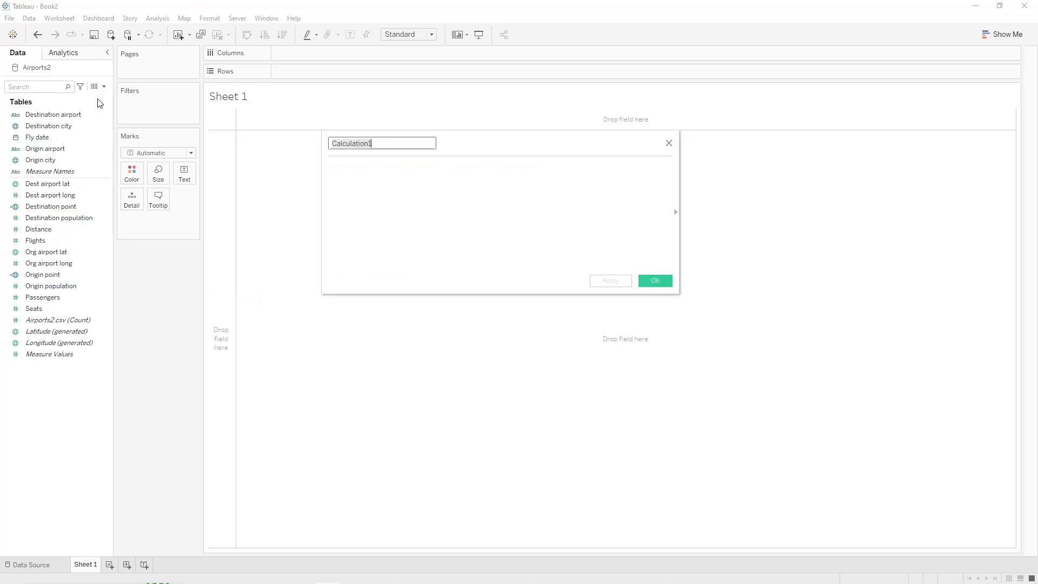
{"action": "type", "text": "Path"}
{"action": "left_click", "coordinate": [349, 173]}
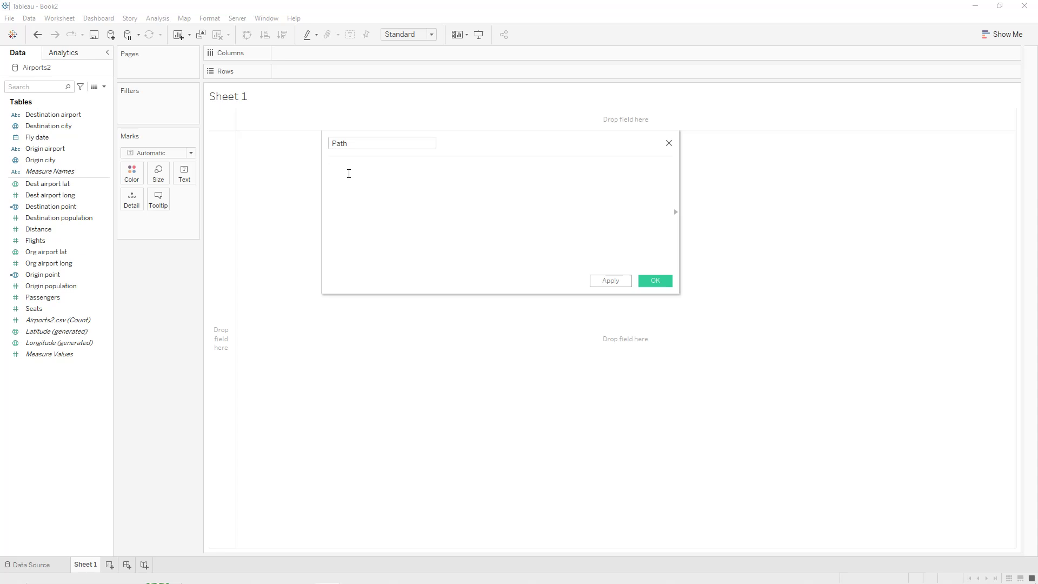
{"action": "type", "text": "make"}
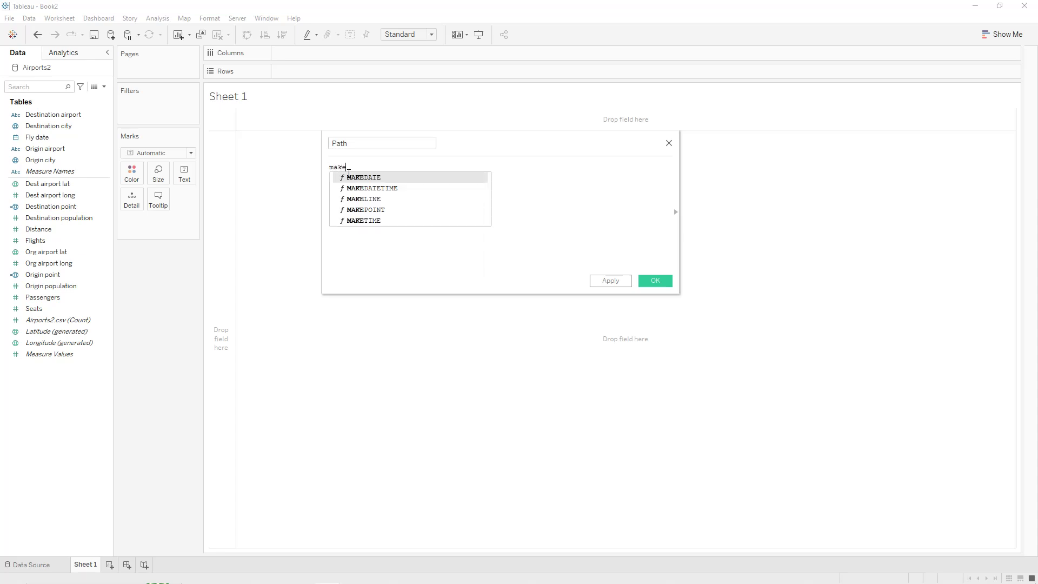
{"action": "double_click", "coordinate": [386, 200]}
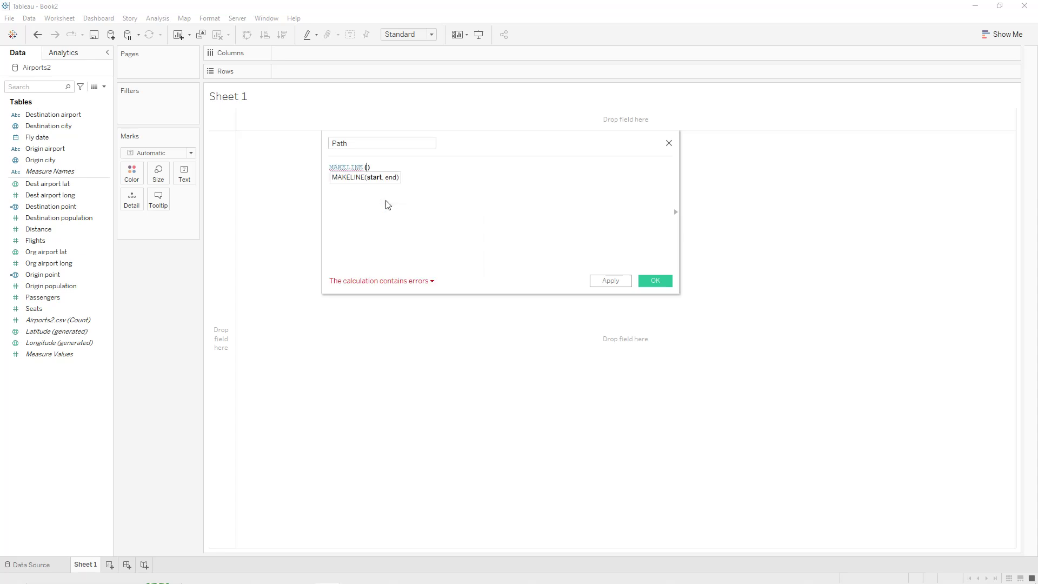
{"action": "type", "text": "or"}
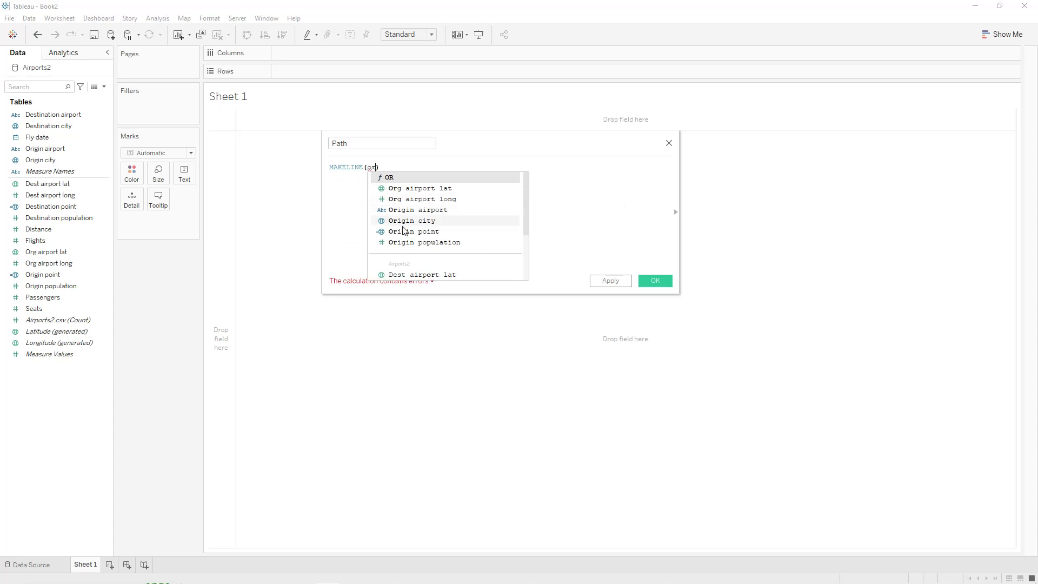
{"action": "double_click", "coordinate": [407, 232]}
{"action": "type", "text": ", "}
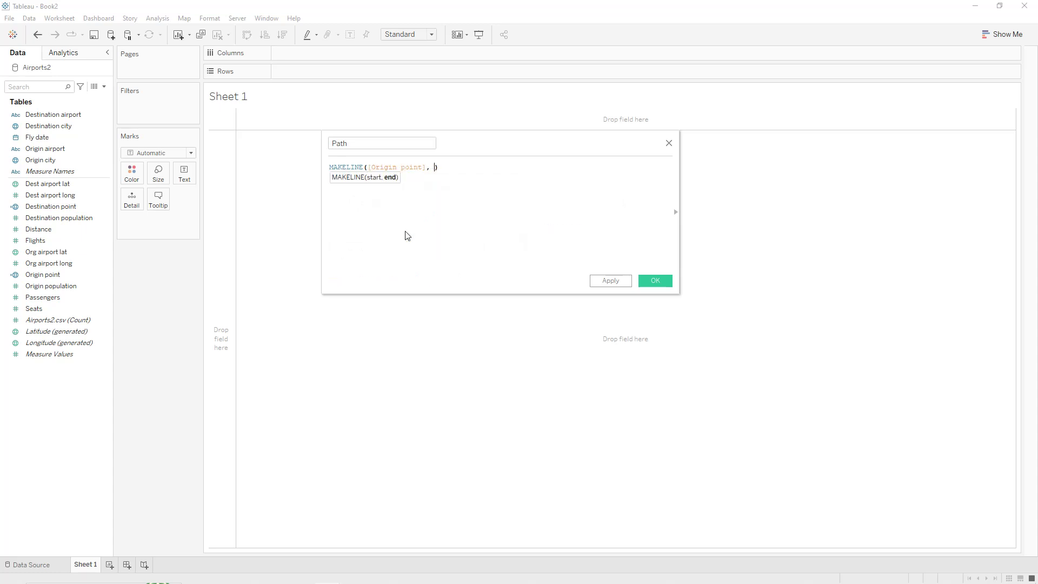
{"action": "type", "text": "des"}
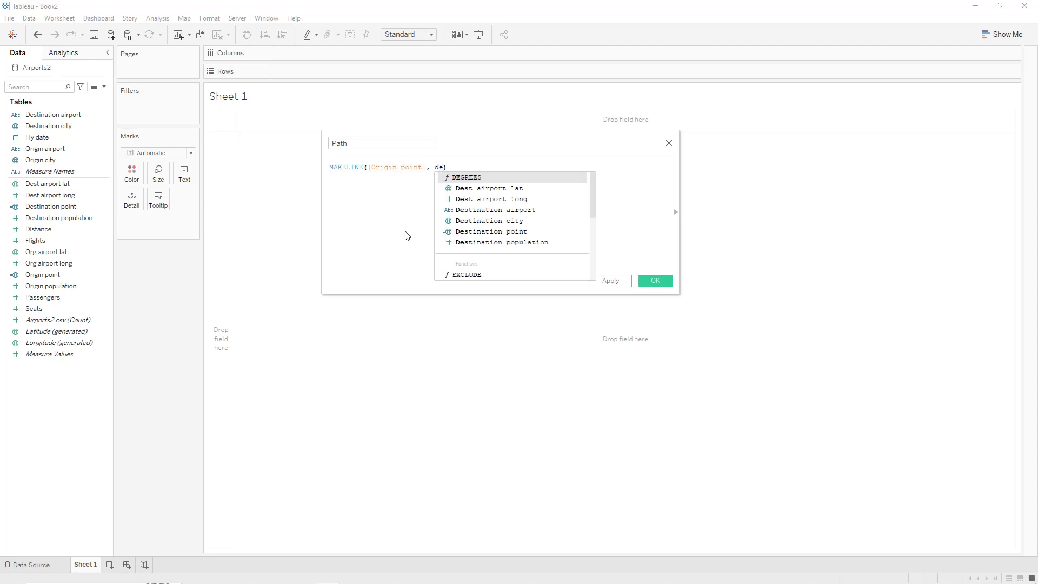
{"action": "double_click", "coordinate": [539, 222]}
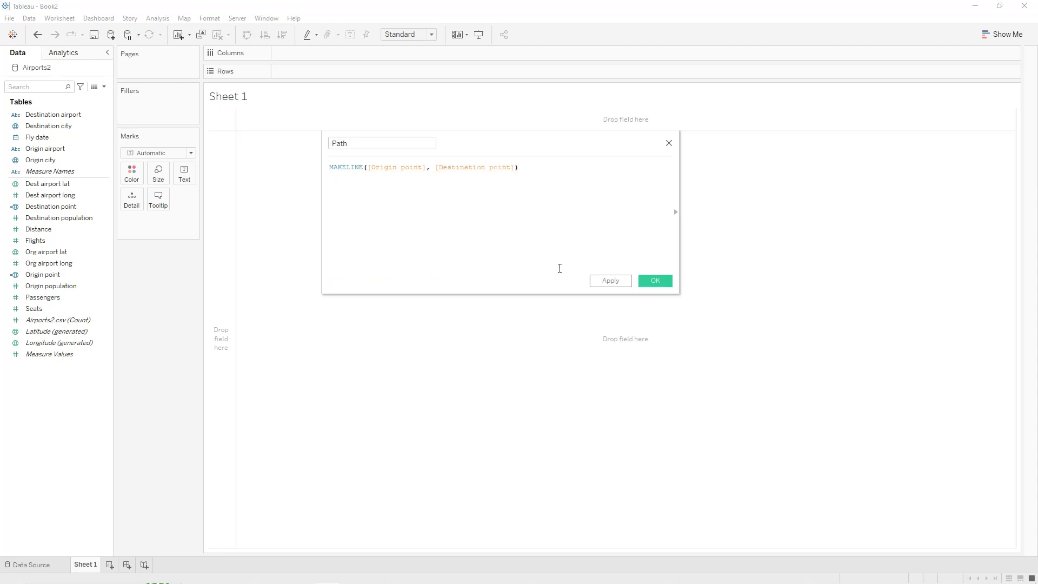
{"action": "left_click", "coordinate": [606, 285]}
{"action": "left_click", "coordinate": [652, 283]}
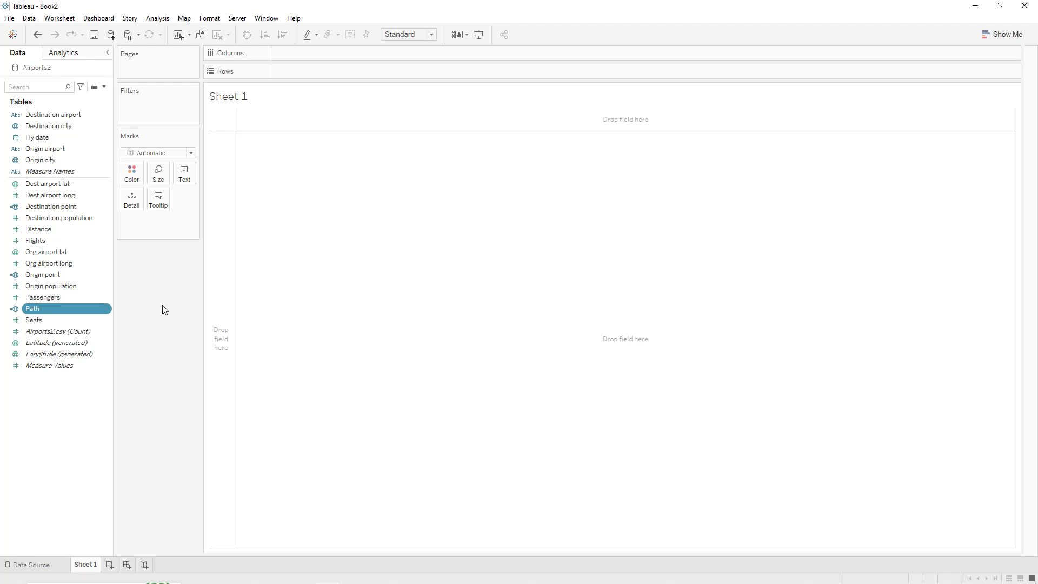
{"action": "left_click", "coordinate": [500, 219]}
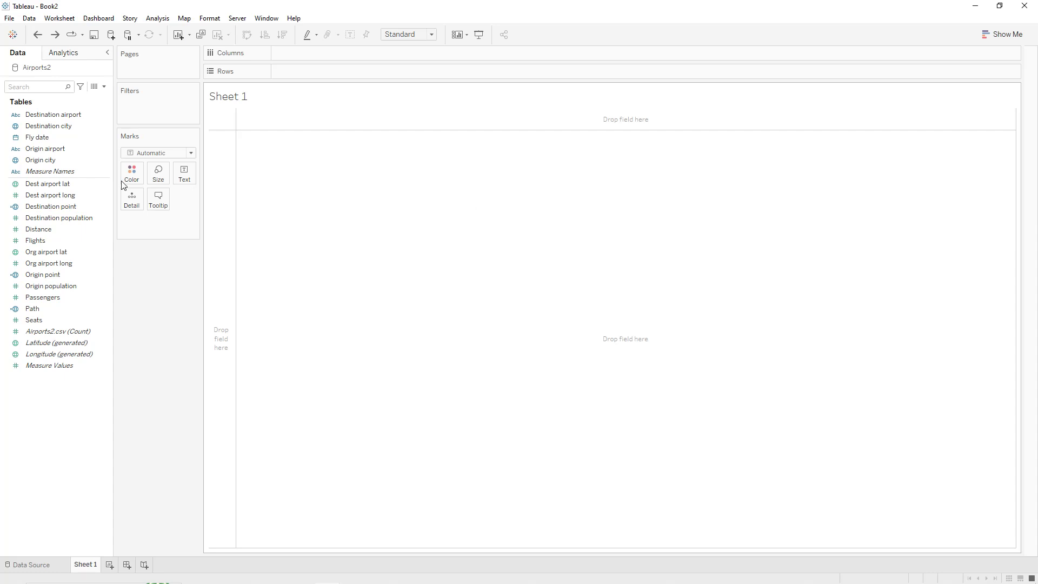
{"action": "left_click", "coordinate": [15, 115]}
{"action": "mouse_move", "coordinate": [48, 232]}
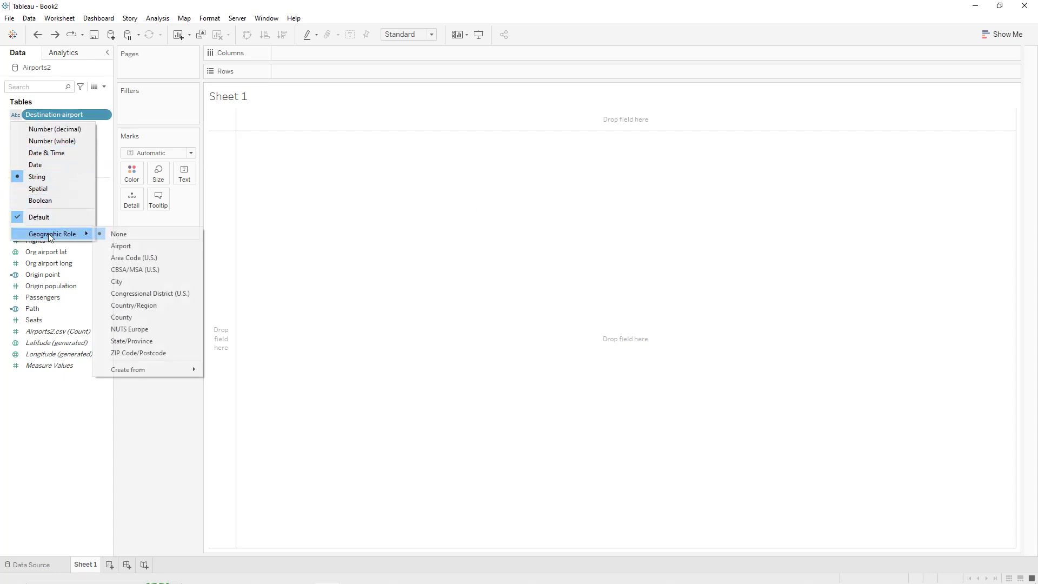
{"action": "left_click", "coordinate": [114, 247]}
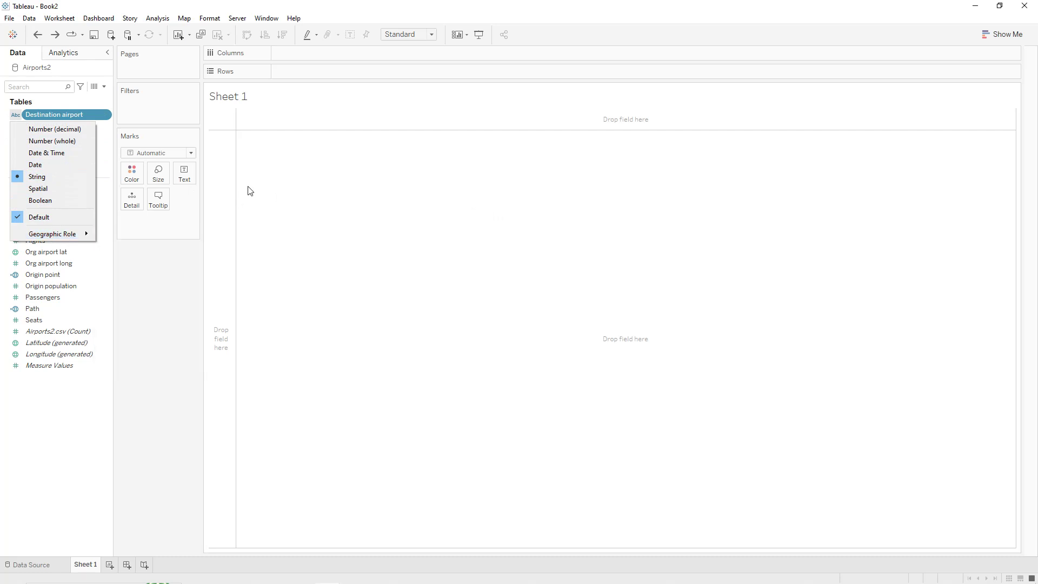
{"action": "left_click", "coordinate": [250, 191]}
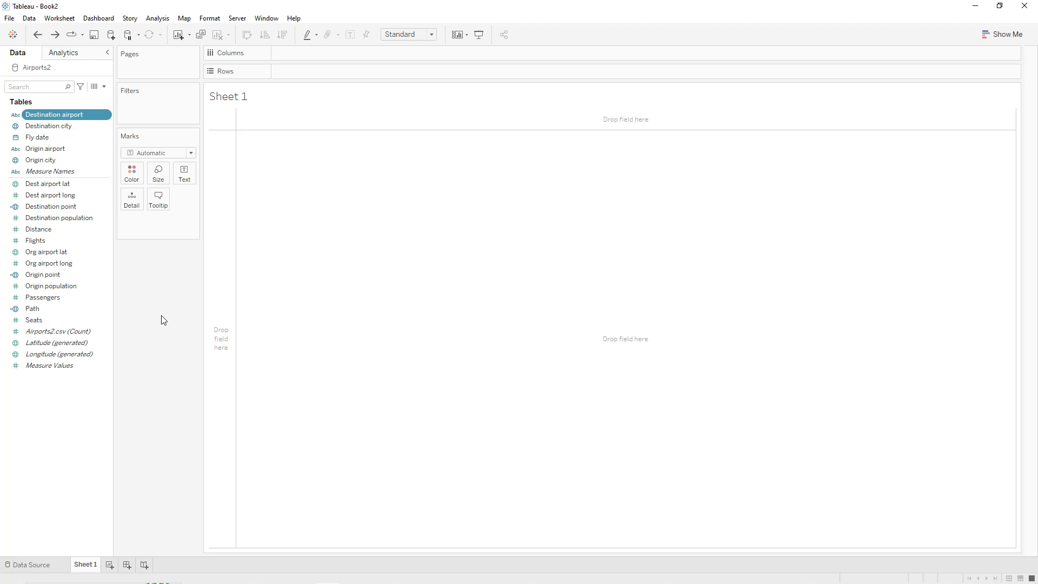
Add the Path field to map all flight routes, then put Origin airport on Filters.
{"action": "left_click", "coordinate": [70, 308]}
{"action": "double_click", "coordinate": [72, 312]}
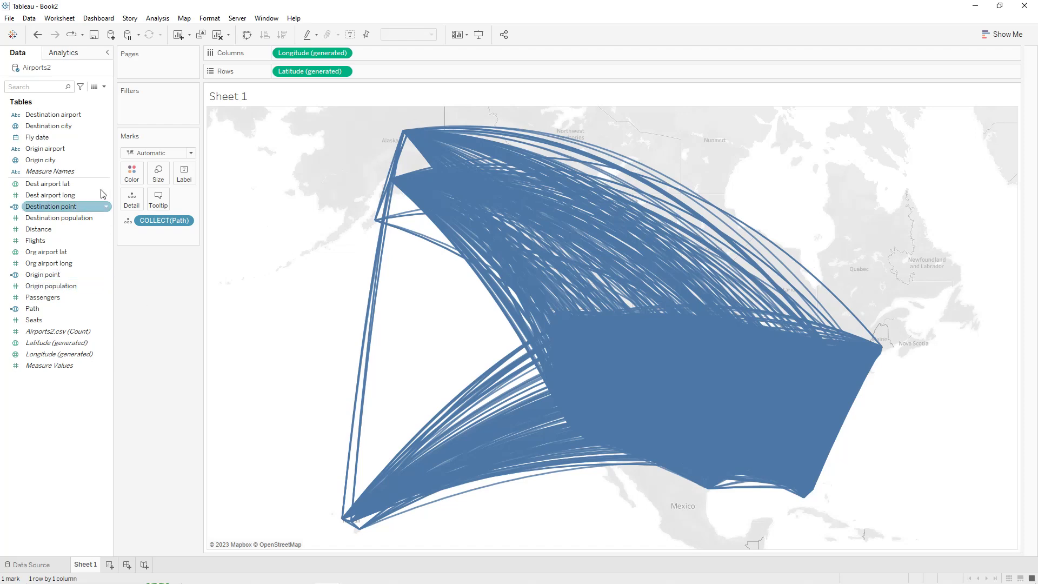
{"action": "left_click_drag", "start_coordinate": [67, 147], "coordinate": [170, 103]}
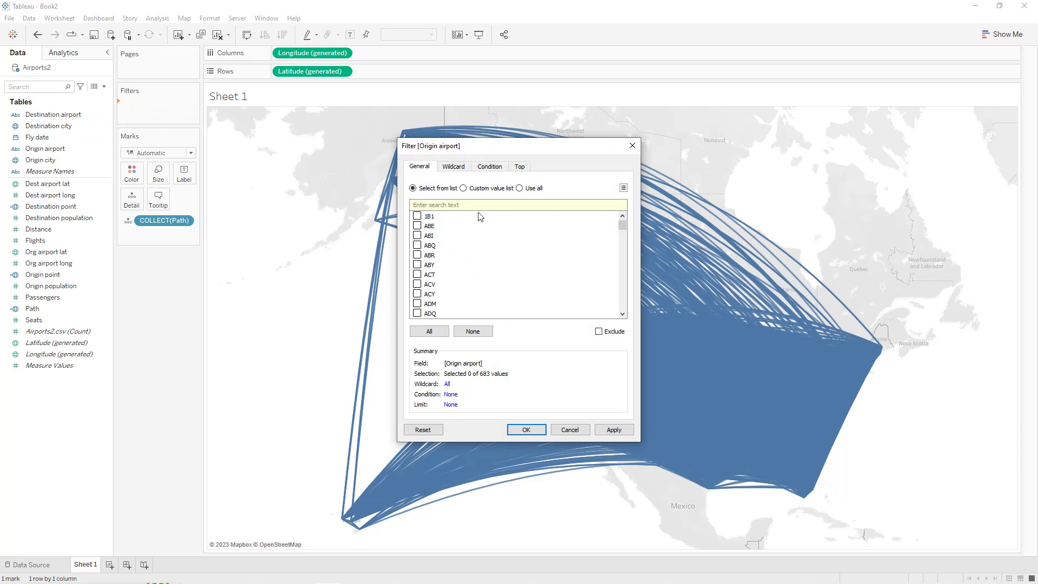
Filter Origin airport to JFK only so just its routes remain.
{"action": "left_click", "coordinate": [480, 204]}
{"action": "type", "text": "j"}
{"action": "left_click", "coordinate": [418, 216]}
{"action": "left_click", "coordinate": [614, 430]}
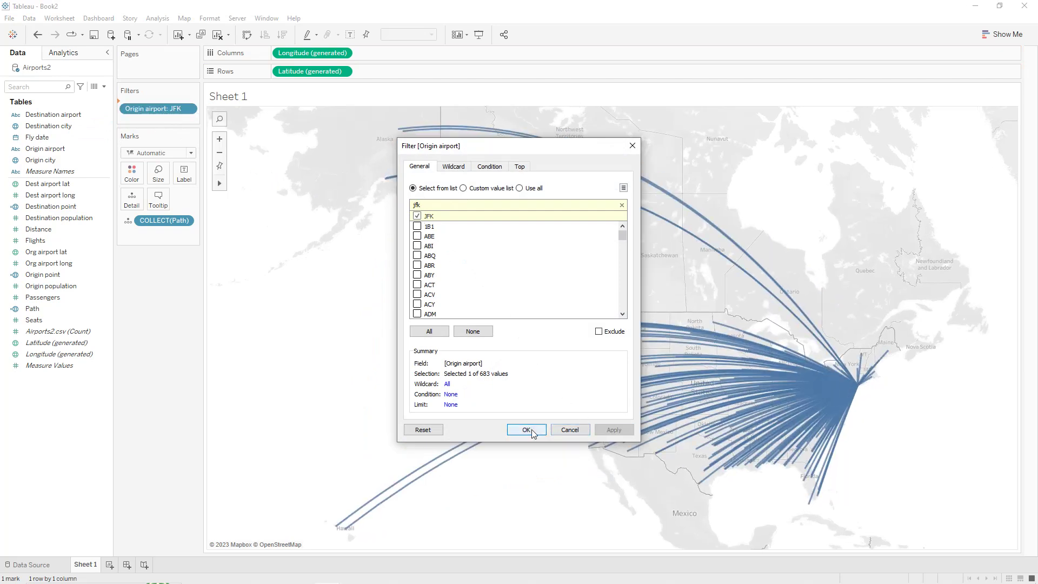
{"action": "left_click", "coordinate": [527, 431]}
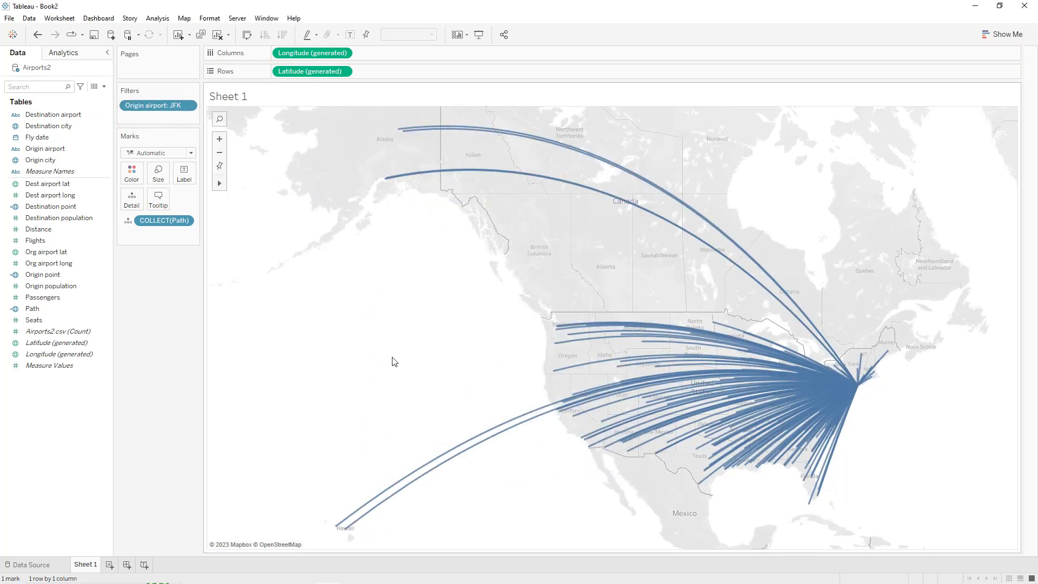
Set the background map to Dark and add Origin airport as a label.
{"action": "left_click", "coordinate": [187, 19]}
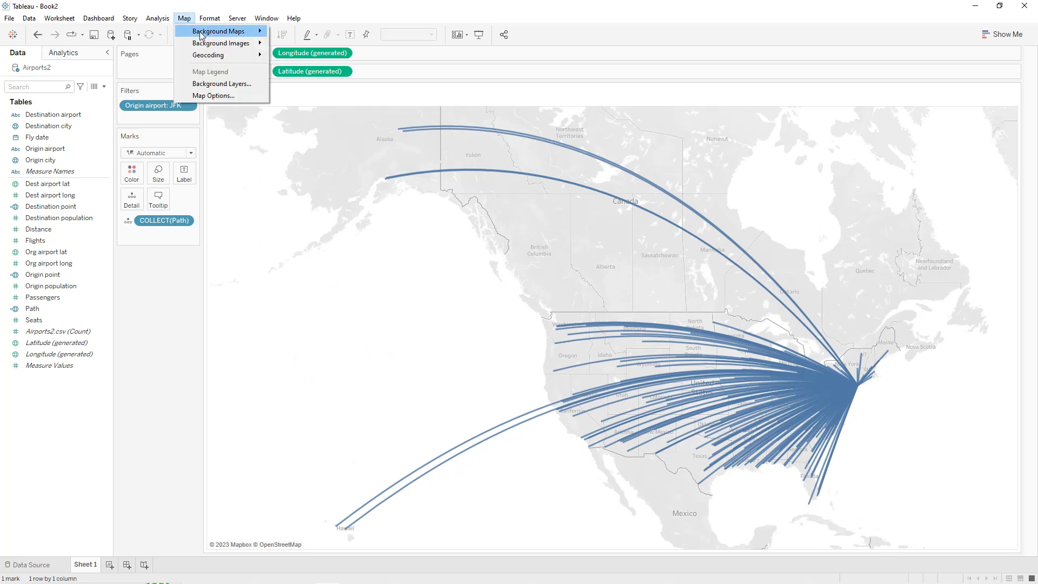
{"action": "mouse_move", "coordinate": [254, 32]}
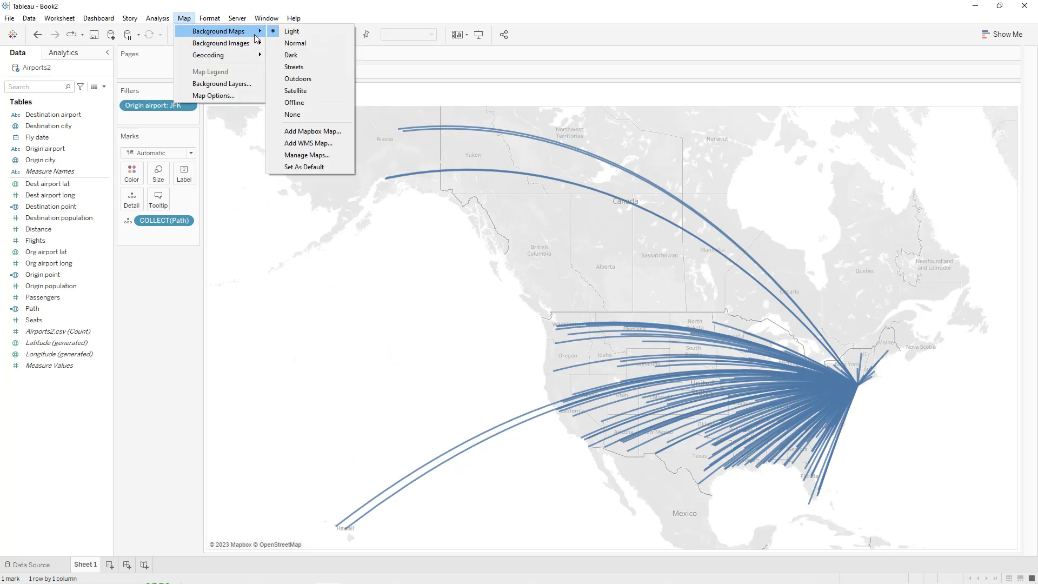
{"action": "left_click", "coordinate": [306, 57]}
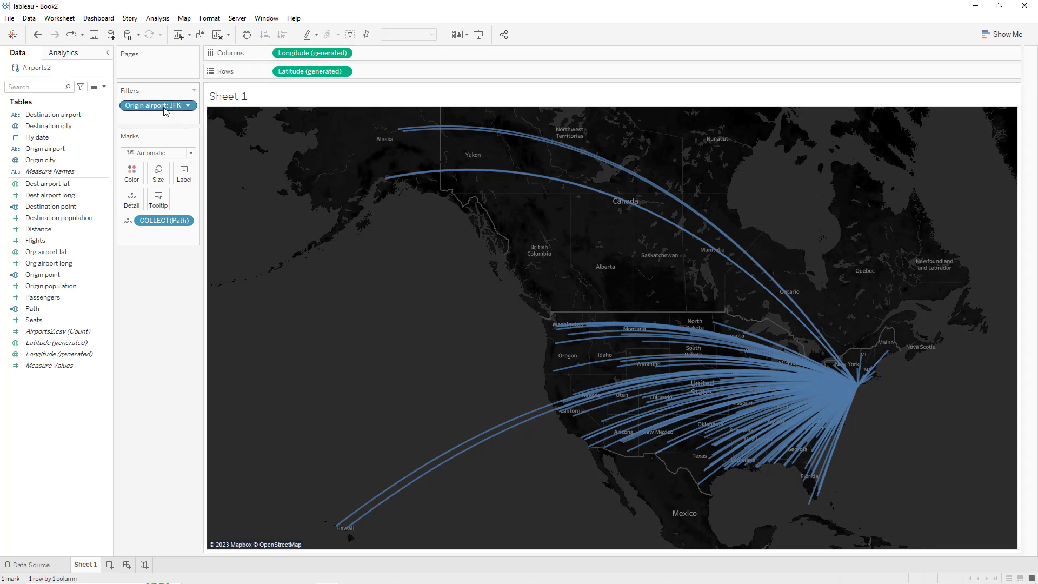
{"action": "left_click_drag", "start_coordinate": [161, 111], "coordinate": [185, 173]}
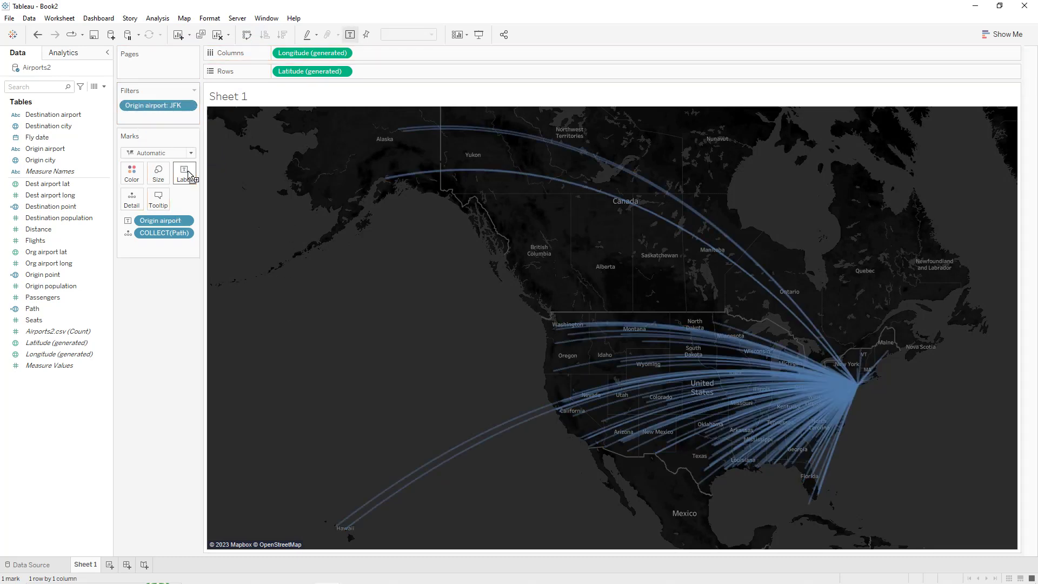
Put Destination airport on Detail and SUM(Flights) on Color.
{"action": "left_click", "coordinate": [34, 115]}
{"action": "left_click_drag", "start_coordinate": [35, 116], "coordinate": [131, 203]}
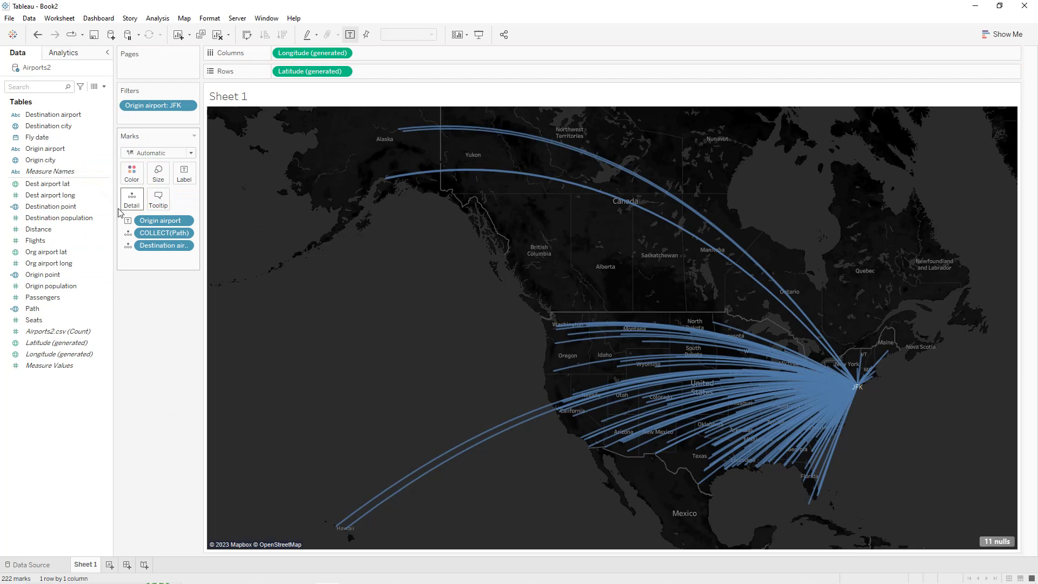
{"action": "left_click_drag", "start_coordinate": [37, 240], "coordinate": [132, 172]}
Show the colour legend for SUM(Flights).
{"action": "left_click", "coordinate": [158, 18]}
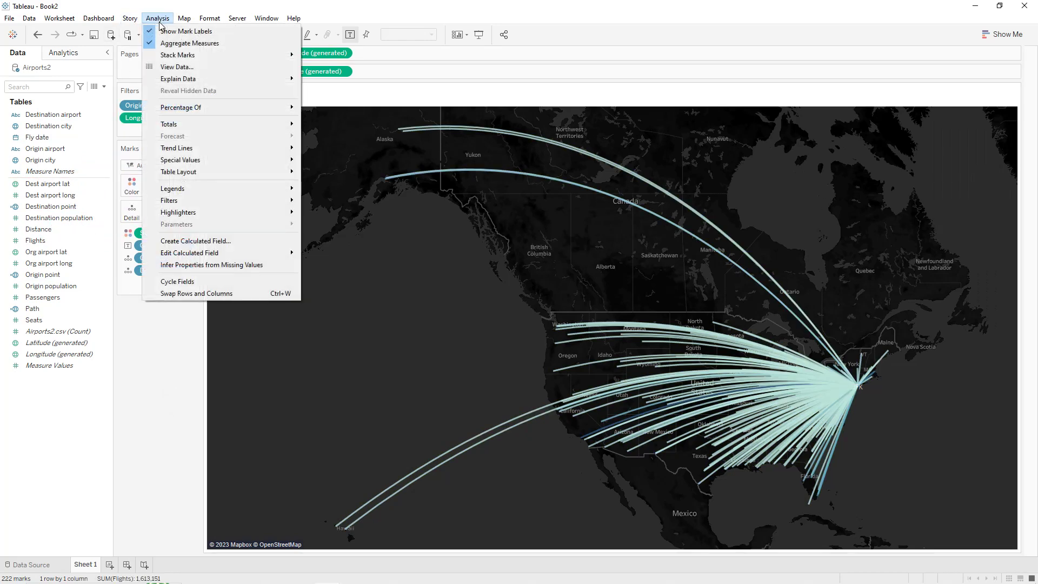
{"action": "mouse_move", "coordinate": [187, 191]}
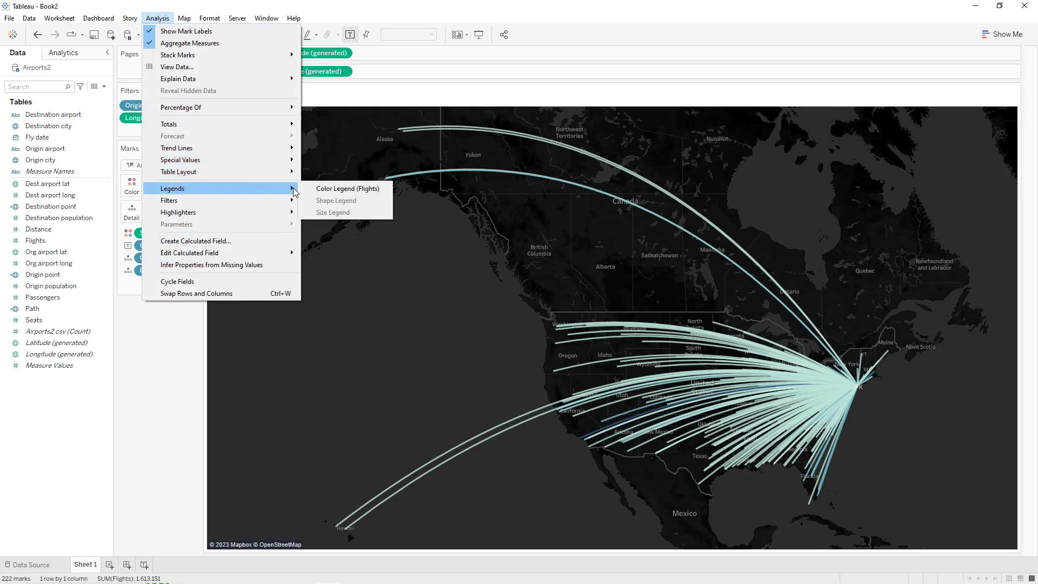
{"action": "left_click", "coordinate": [348, 188]}
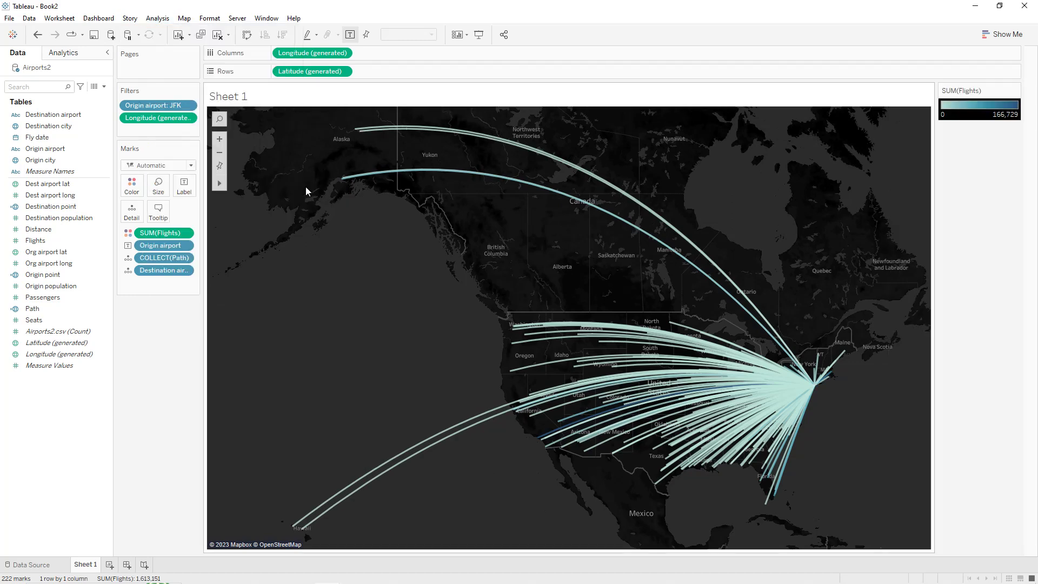
Change the Flights colour palette to Orange-Gold.
{"action": "left_click", "coordinate": [1016, 90]}
{"action": "left_click", "coordinate": [1016, 91]}
{"action": "left_click", "coordinate": [1016, 91]}
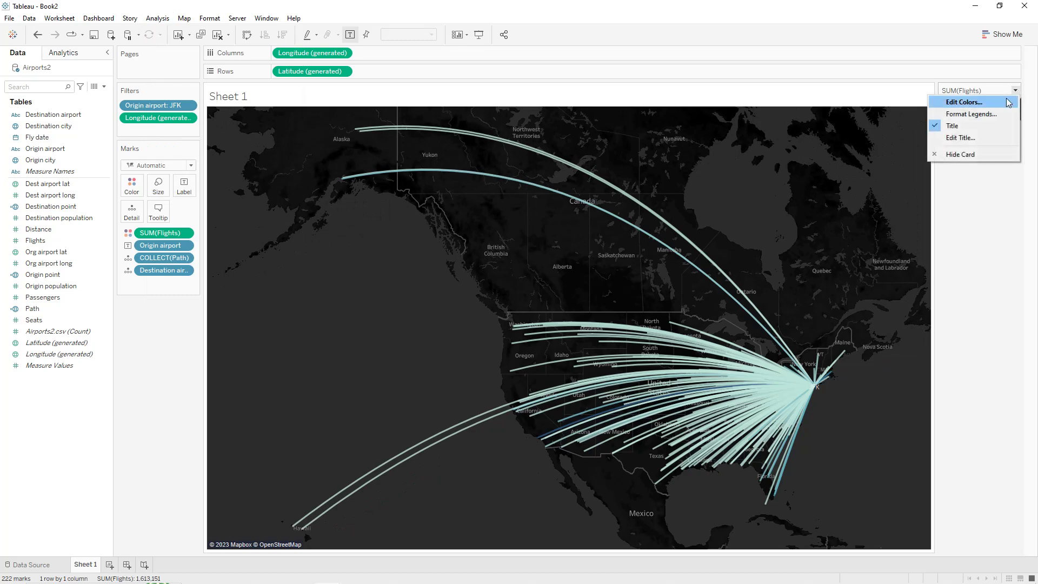
{"action": "left_click", "coordinate": [1009, 103]}
{"action": "left_click", "coordinate": [579, 252]}
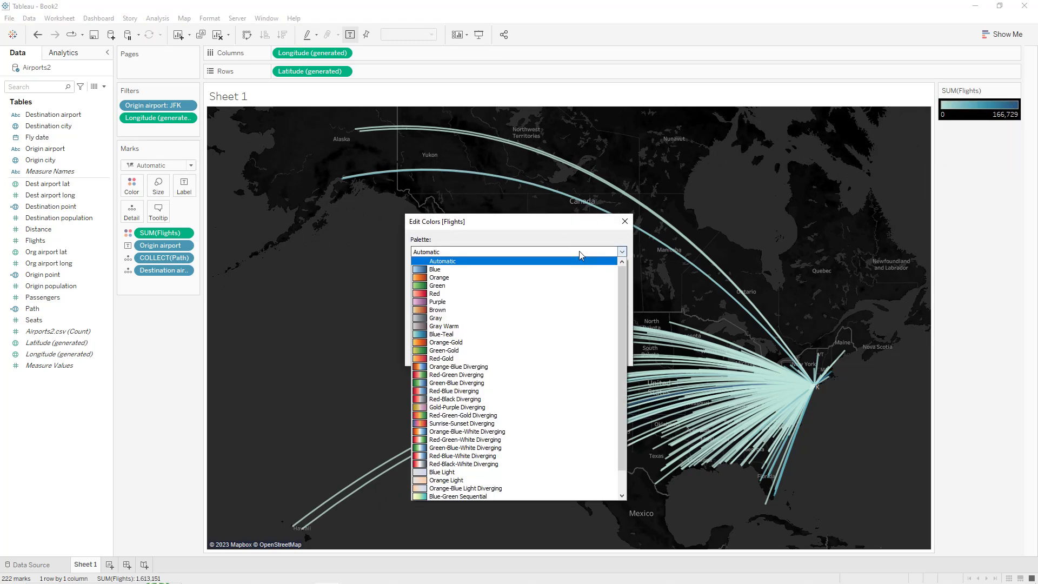
{"action": "left_click", "coordinate": [463, 344]}
{"action": "left_click", "coordinate": [606, 354]}
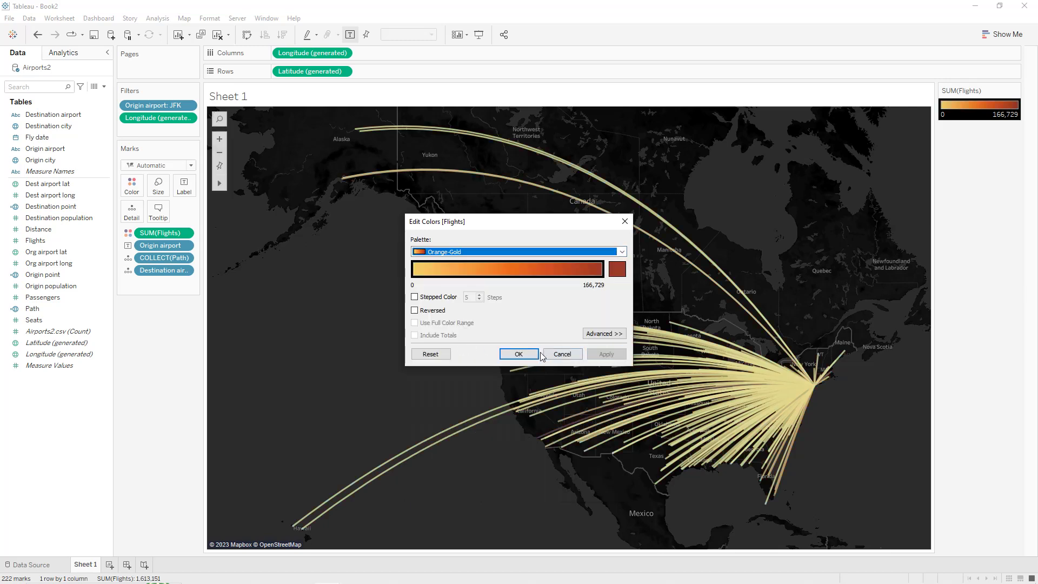
{"action": "left_click", "coordinate": [519, 354]}
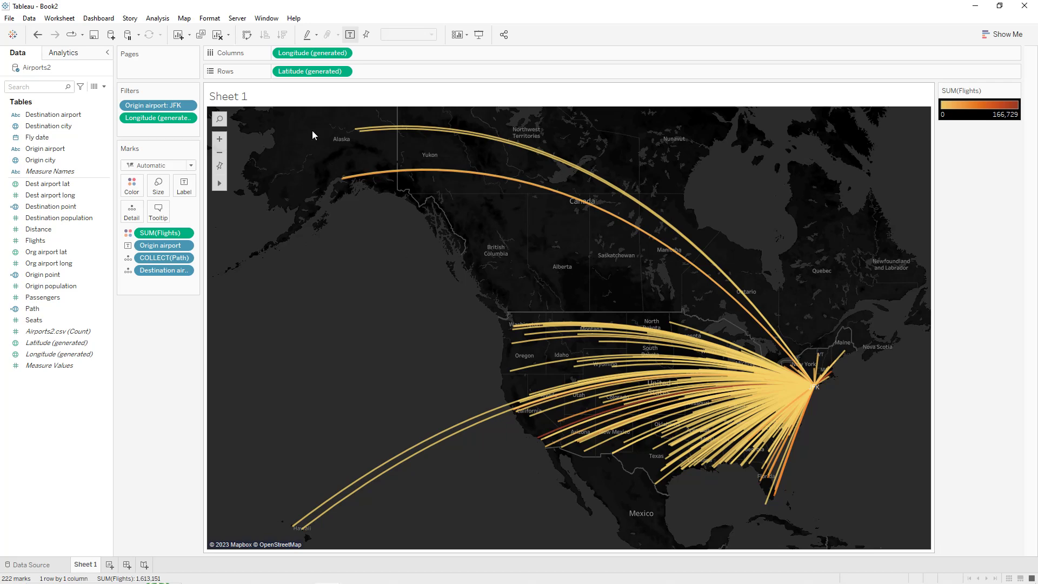
Duplicate Longitude (generated) for a second map and remove Flights, Origin airport and Path from its layer.
{"action": "left_click_drag", "start_coordinate": [308, 54], "coordinate": [410, 54]}
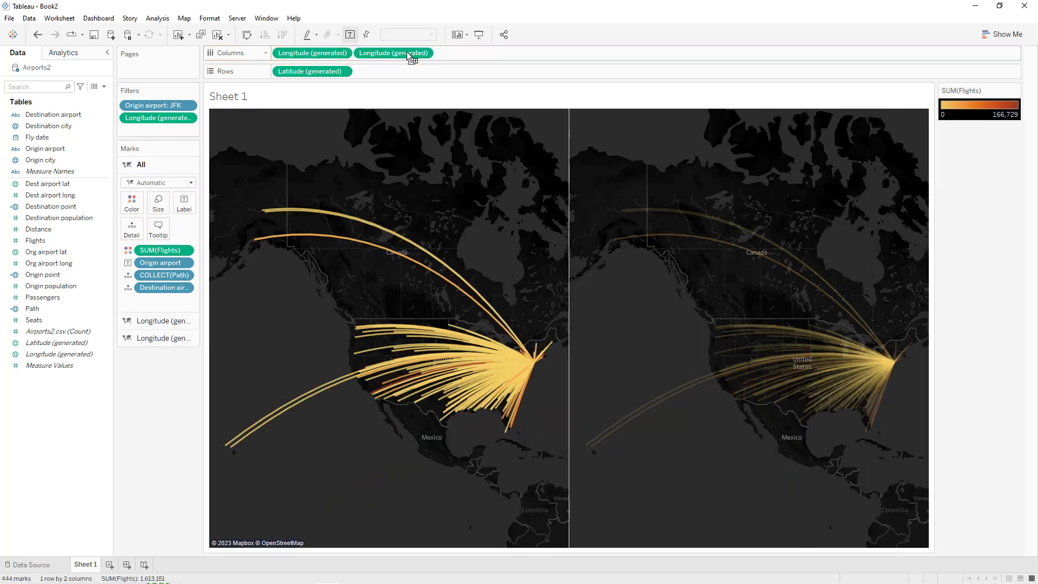
{"action": "left_click", "coordinate": [162, 340]}
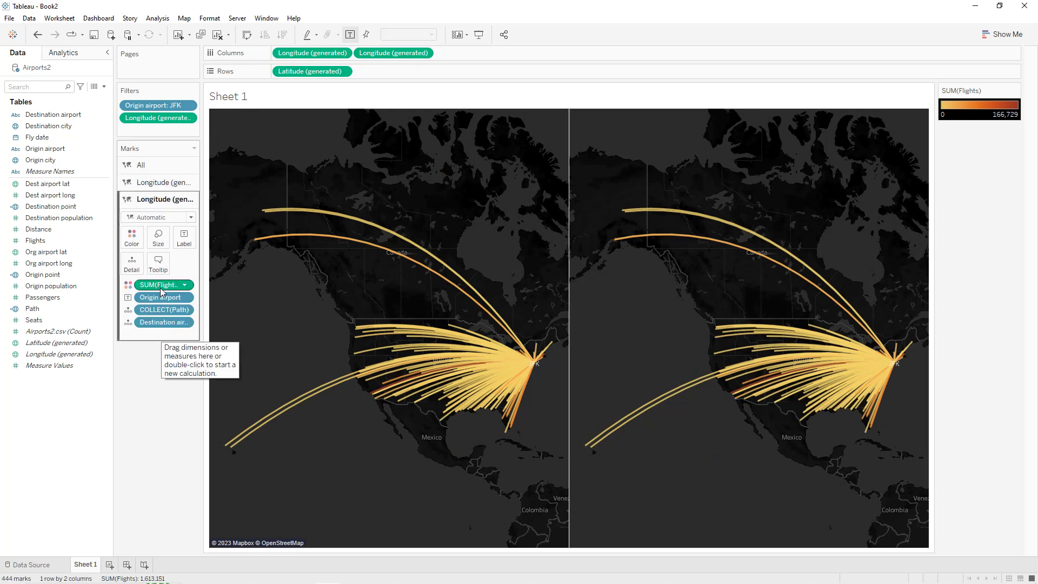
{"action": "left_click_drag", "start_coordinate": [161, 286], "coordinate": [162, 357]}
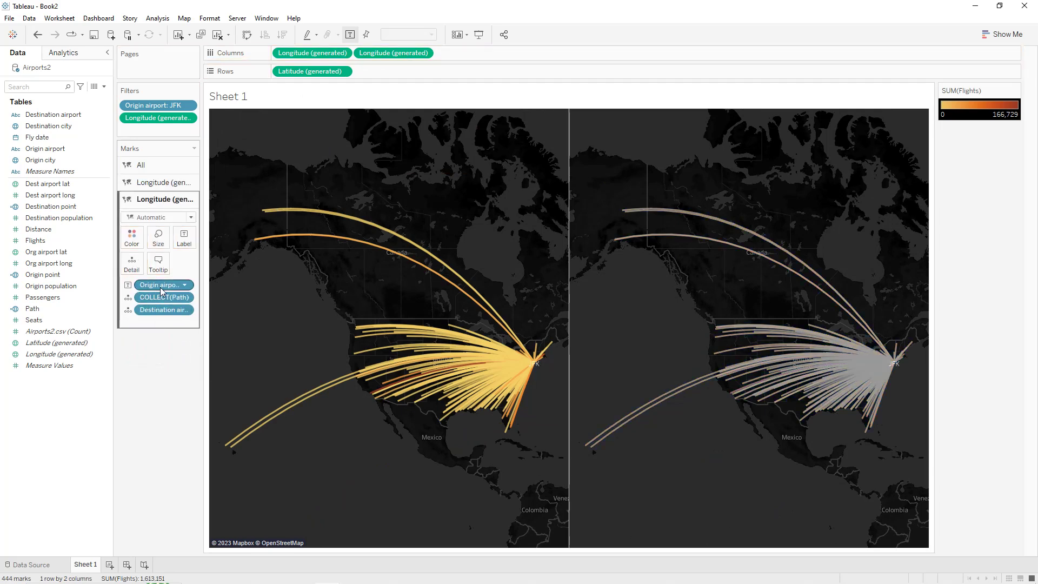
{"action": "left_click_drag", "start_coordinate": [161, 289], "coordinate": [162, 354]}
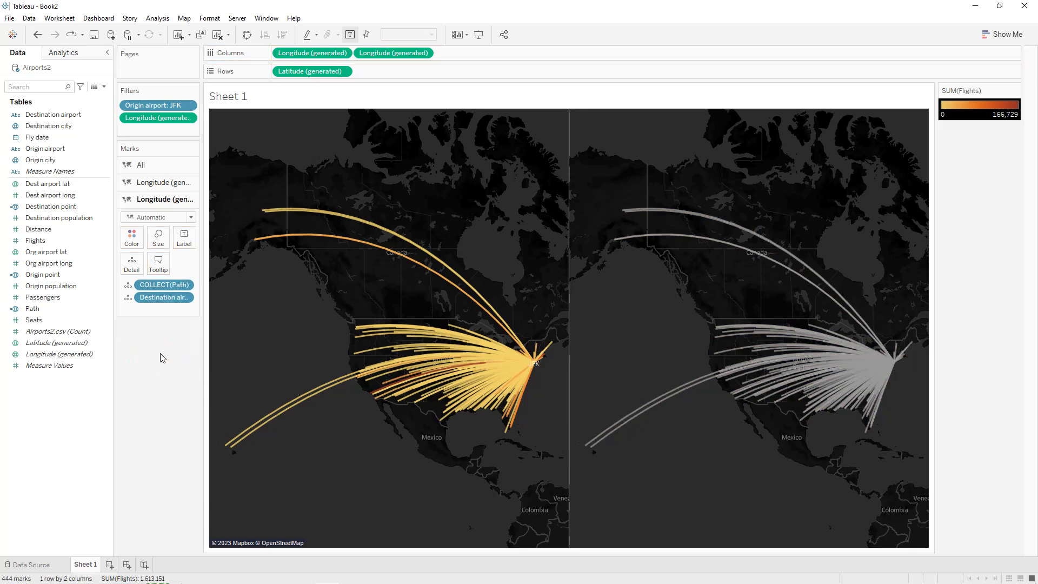
{"action": "left_click_drag", "start_coordinate": [165, 291], "coordinate": [167, 336]}
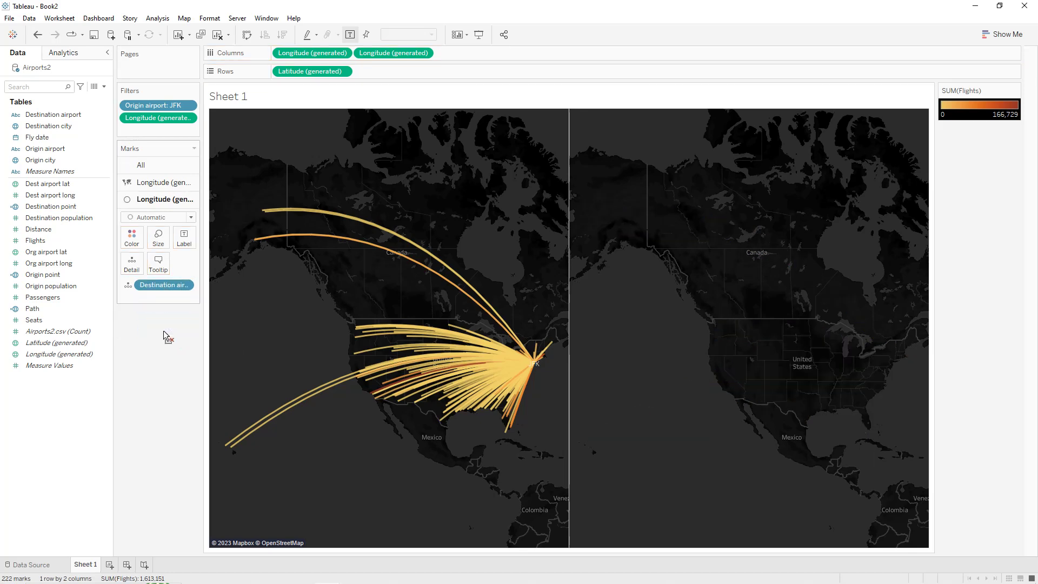
{"action": "left_click", "coordinate": [16, 115]}
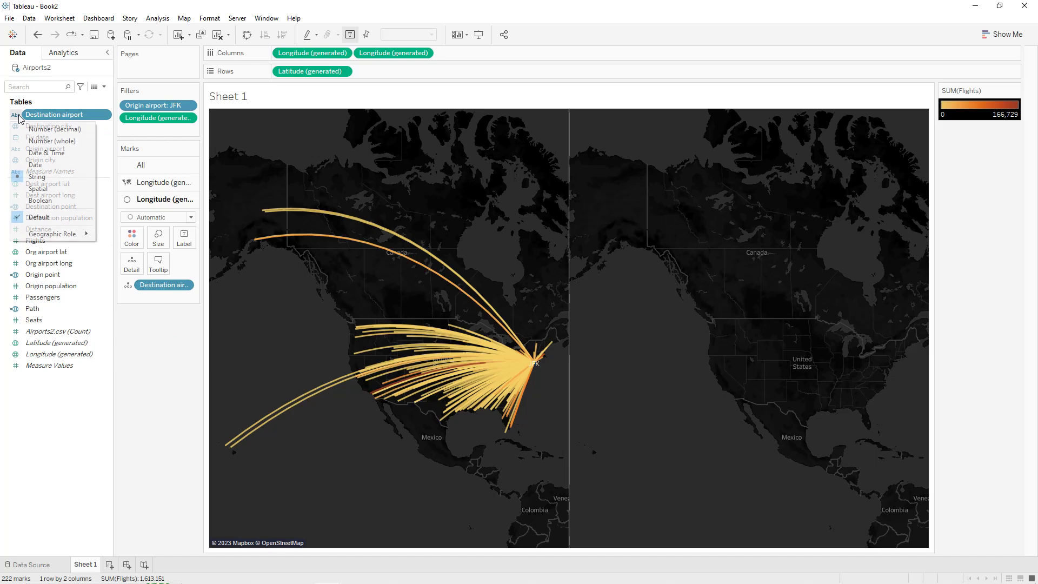
Give Destination airport the Airport geographic role and exclude the Peru and Turkey points.
{"action": "mouse_move", "coordinate": [58, 234]}
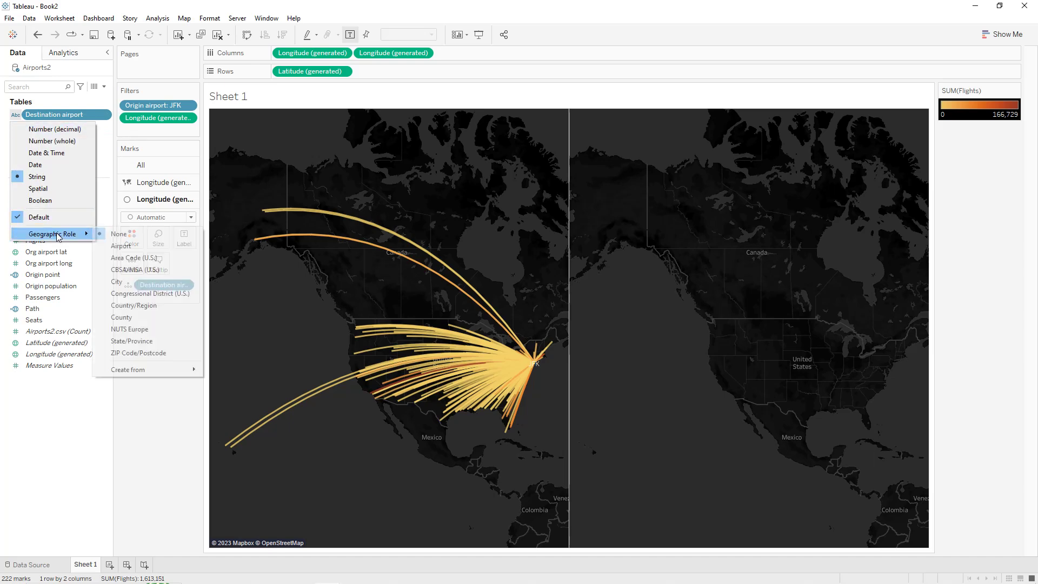
{"action": "left_click", "coordinate": [117, 246]}
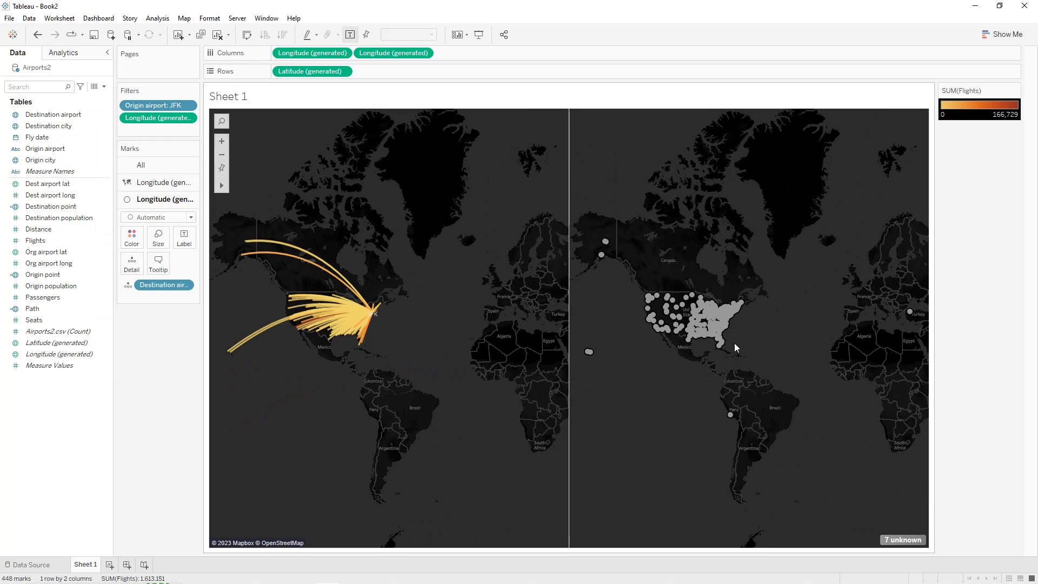
{"action": "right_click", "coordinate": [739, 414]}
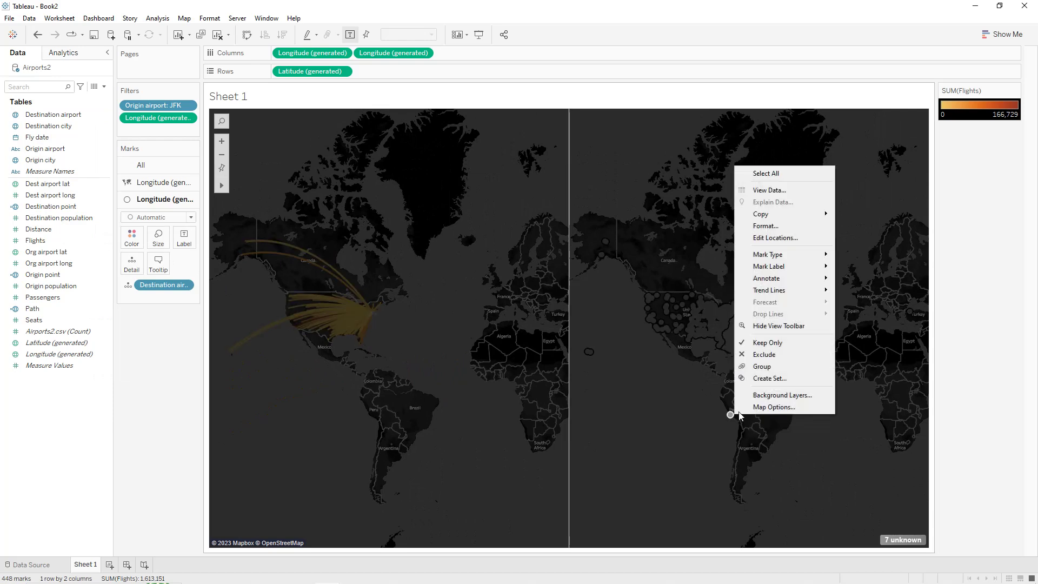
{"action": "left_click", "coordinate": [764, 354]}
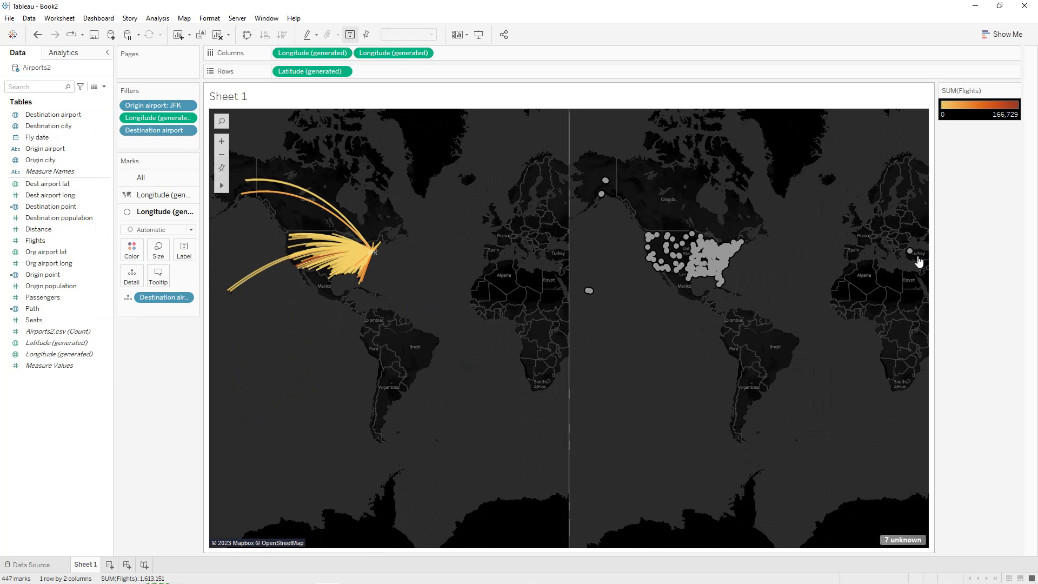
{"action": "right_click", "coordinate": [912, 252]}
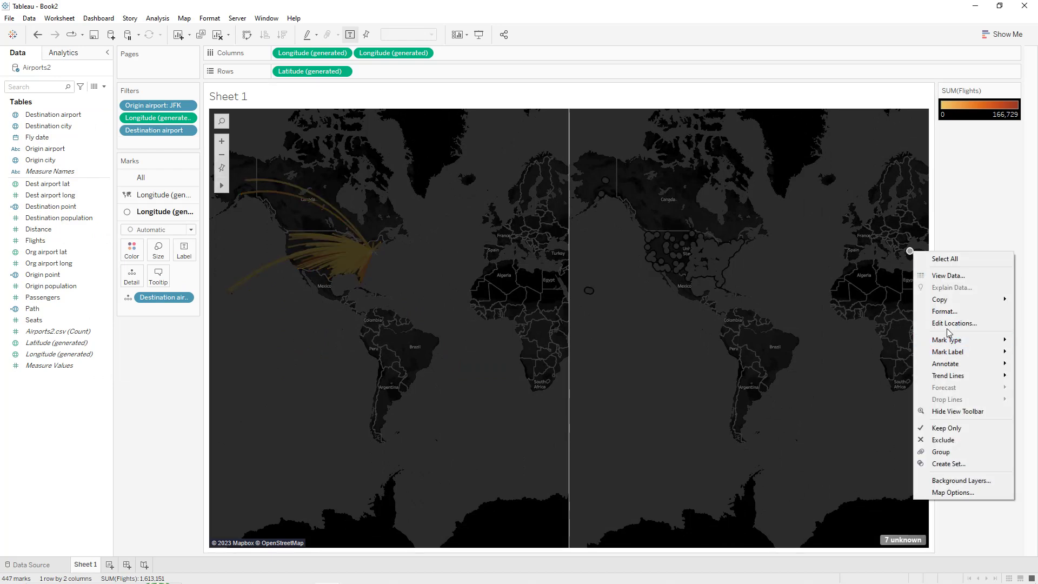
{"action": "left_click", "coordinate": [945, 439]}
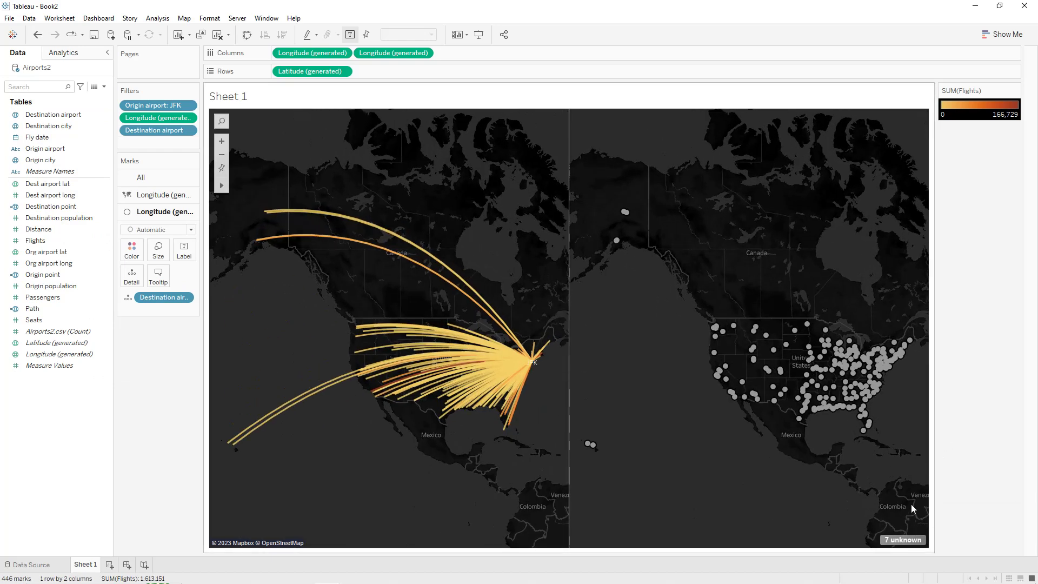
Filter out the 7 unknown locations and colour the airport circles by Flights.
{"action": "left_click", "coordinate": [906, 539]}
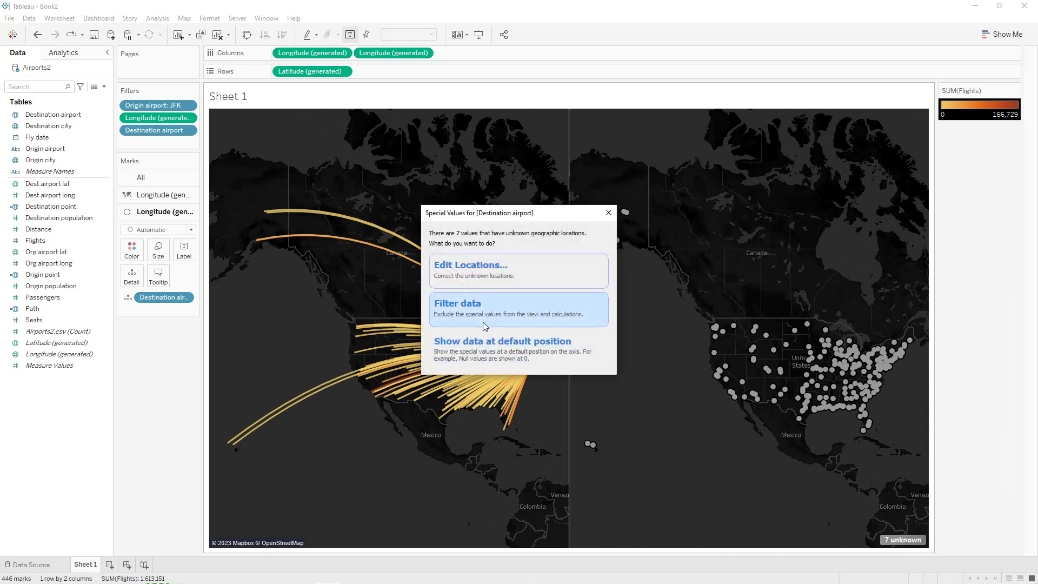
{"action": "left_click", "coordinate": [483, 306]}
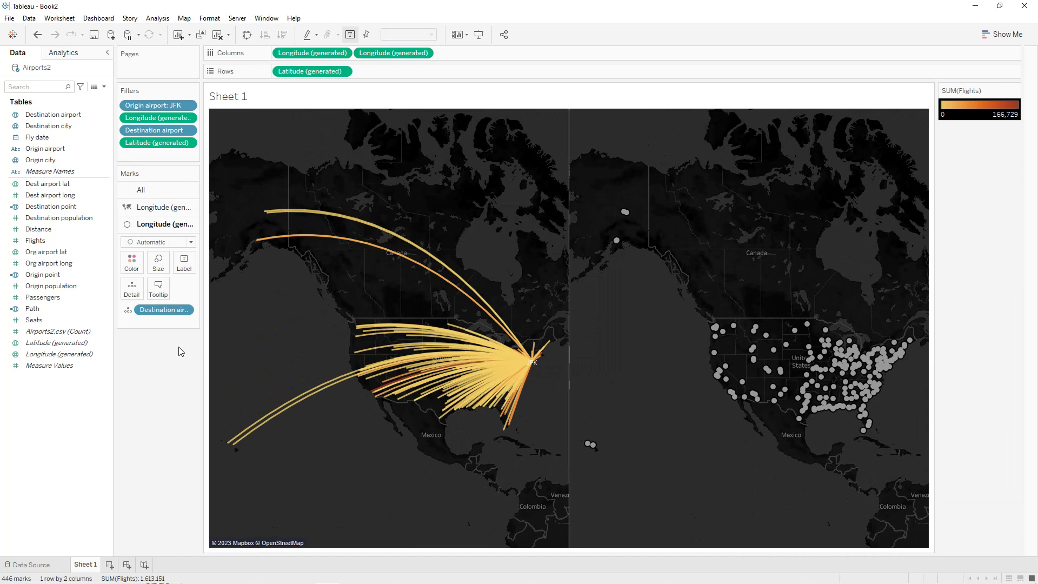
{"action": "left_click_drag", "start_coordinate": [52, 242], "coordinate": [132, 268]}
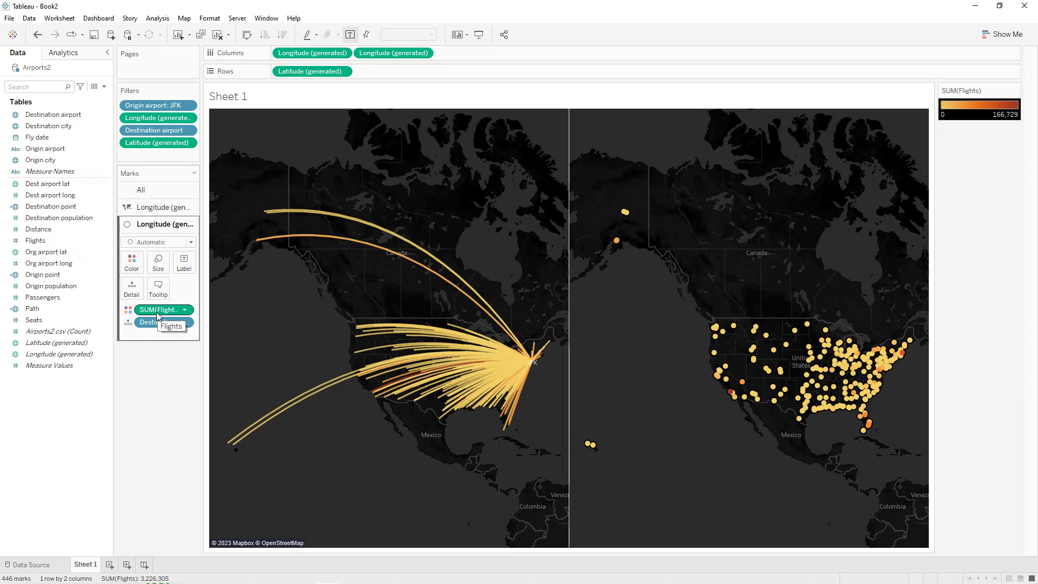
Size the destination-airport circles by SUM(Flights) on the second Marks card.
{"action": "left_click_drag", "start_coordinate": [159, 316], "coordinate": [161, 273]}
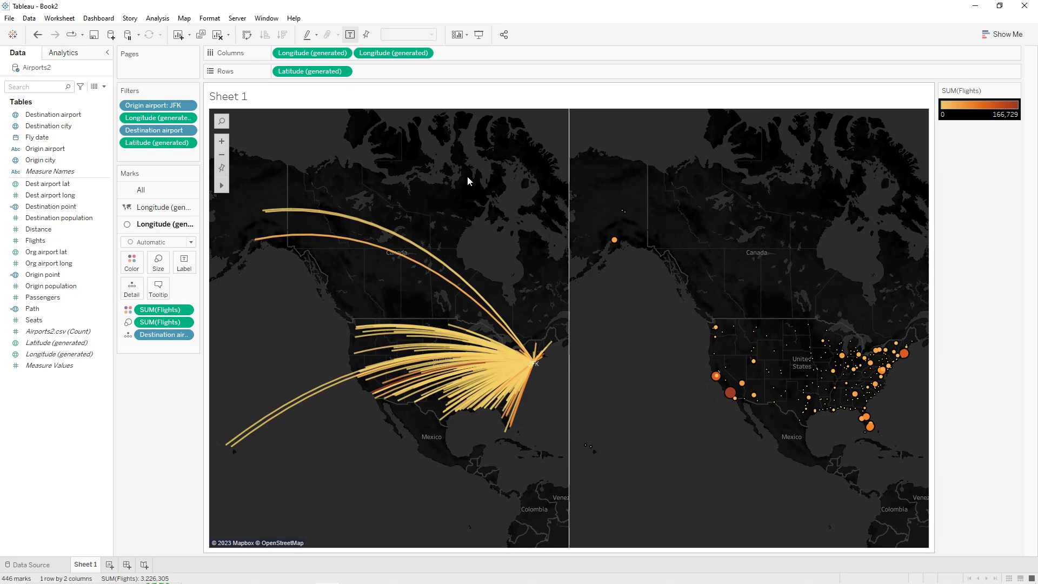
{"action": "left_click", "coordinate": [425, 53]}
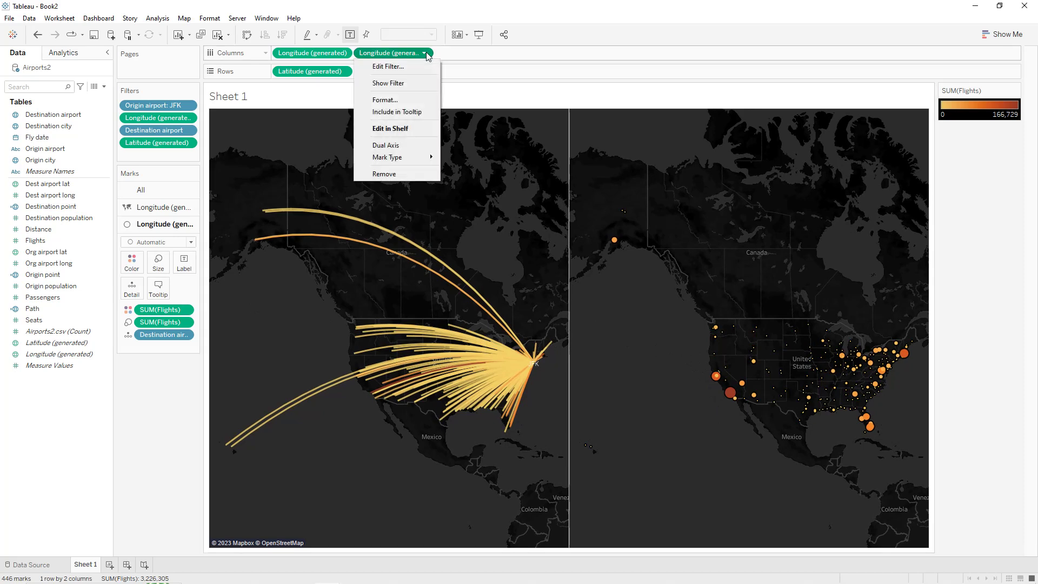
Make the second Longitude (generated) a dual axis, overlaying airport circles on the JFK route lines.
{"action": "left_click", "coordinate": [400, 146]}
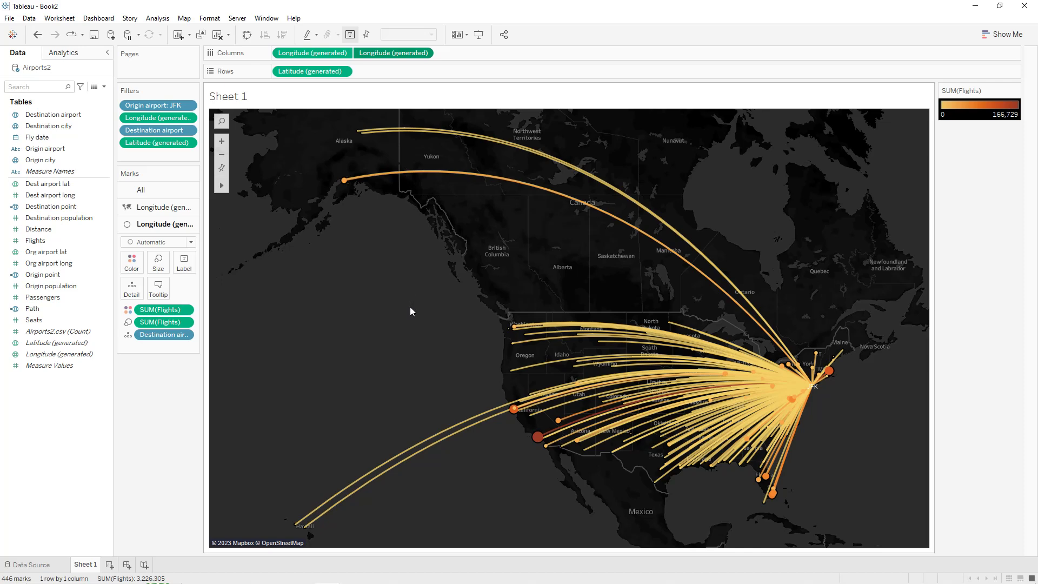
{"action": "mouse_move", "coordinate": [814, 393]}
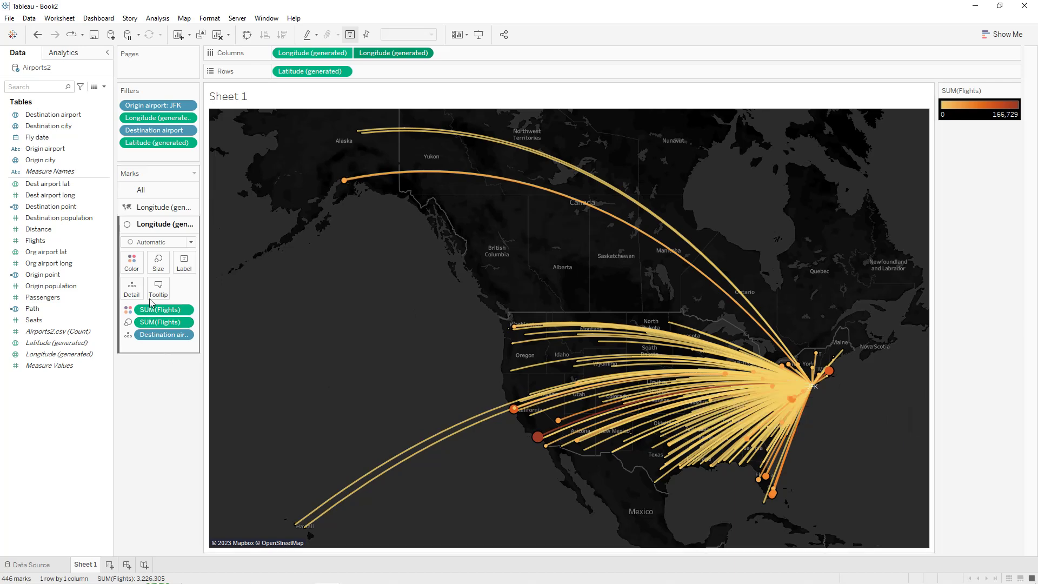
{"action": "left_click", "coordinate": [160, 272]}
Enlarge the destination circles with the size slider and check airport flight totals like LAX's 166,729.
{"action": "left_click_drag", "start_coordinate": [178, 289], "coordinate": [202, 292]}
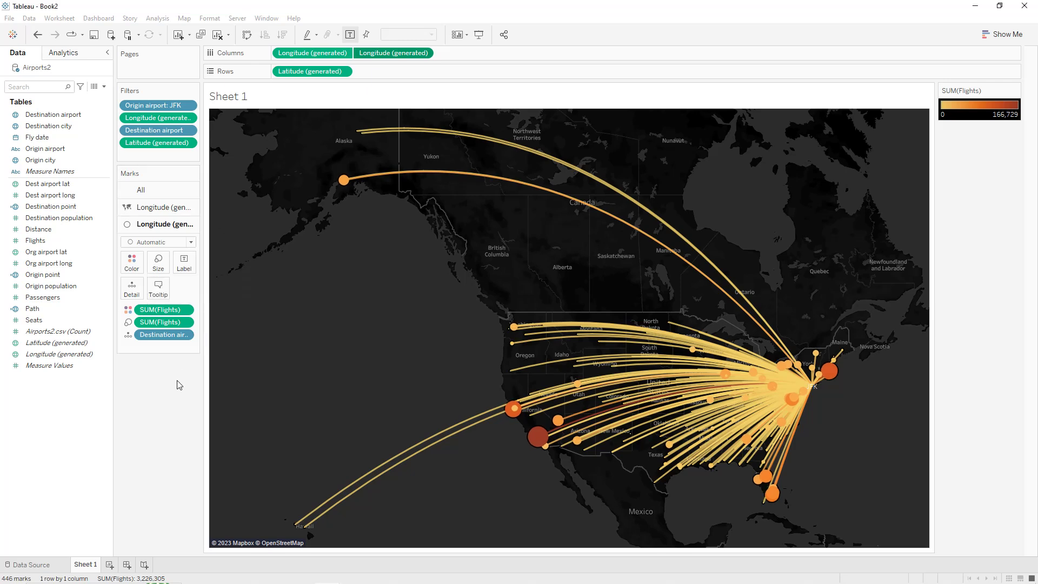
{"action": "mouse_move", "coordinate": [540, 446]}
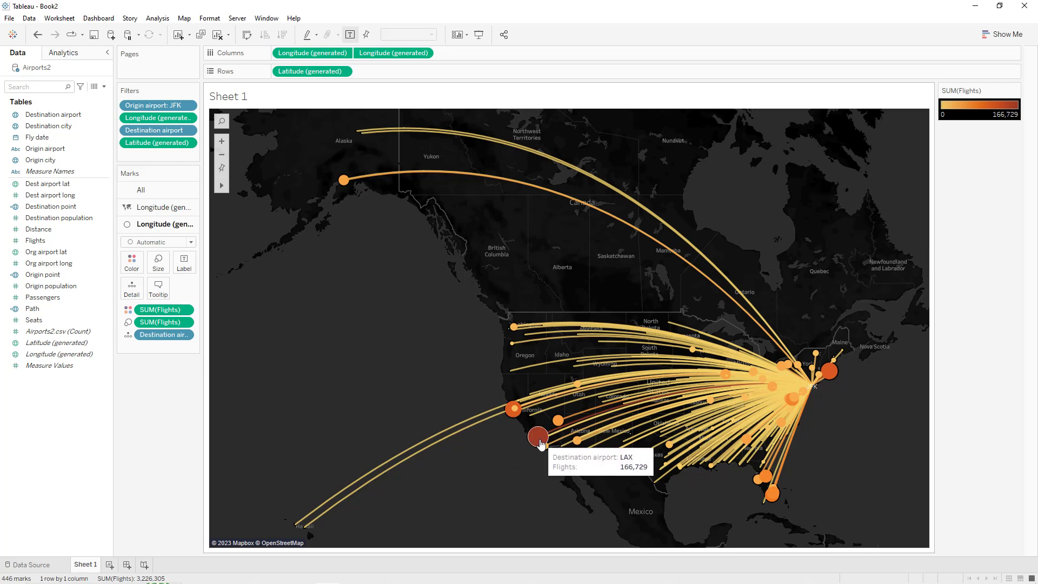
{"action": "mouse_move", "coordinate": [840, 380]}
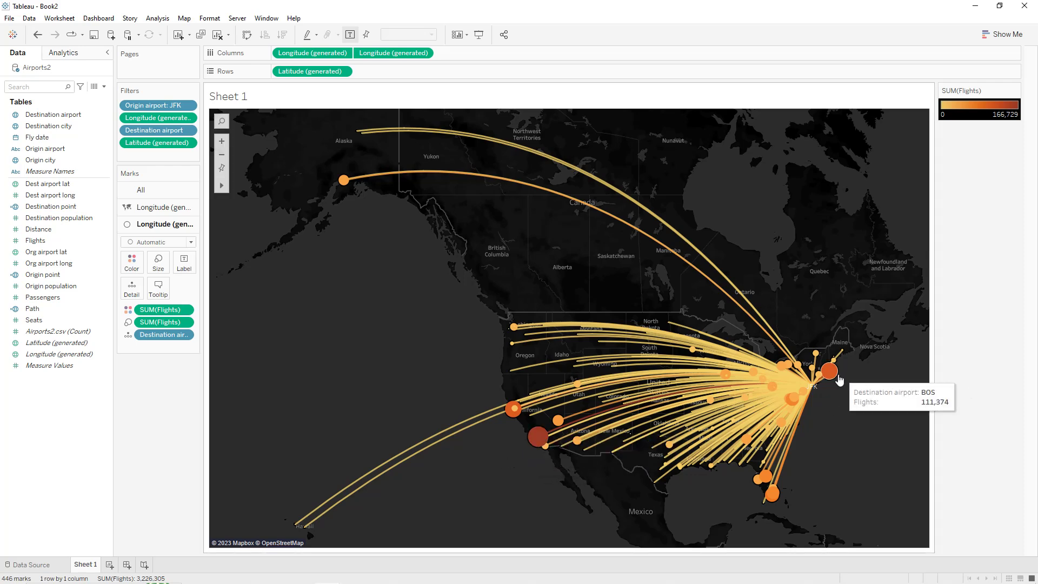
{"action": "mouse_move", "coordinate": [514, 416]}
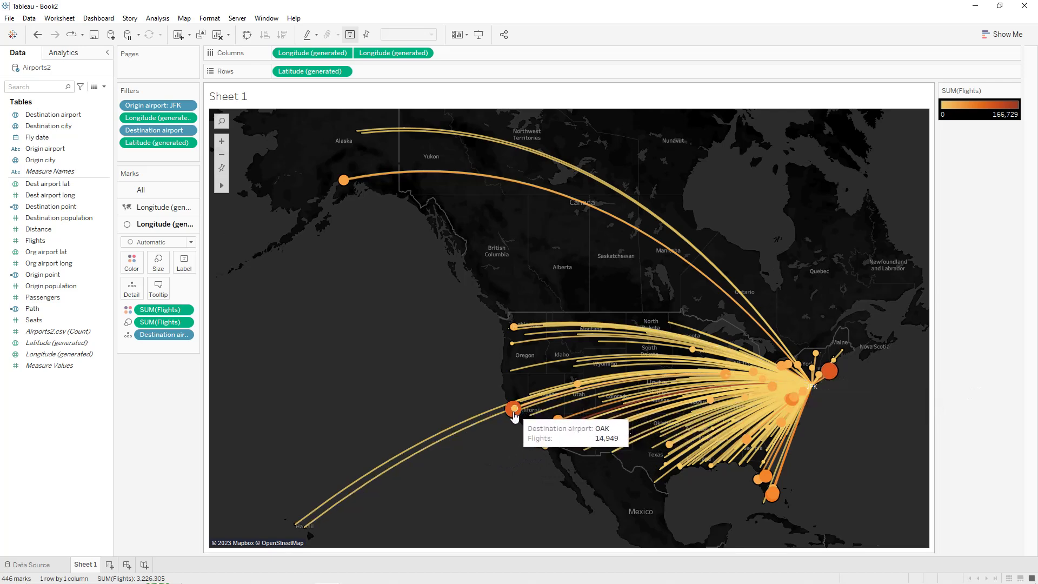
{"action": "mouse_move", "coordinate": [515, 331]}
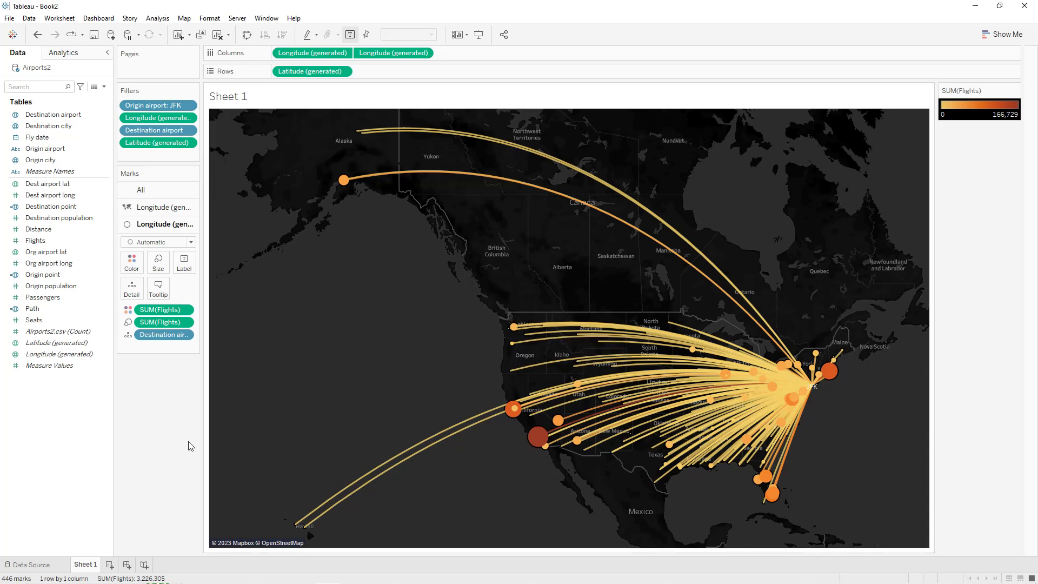